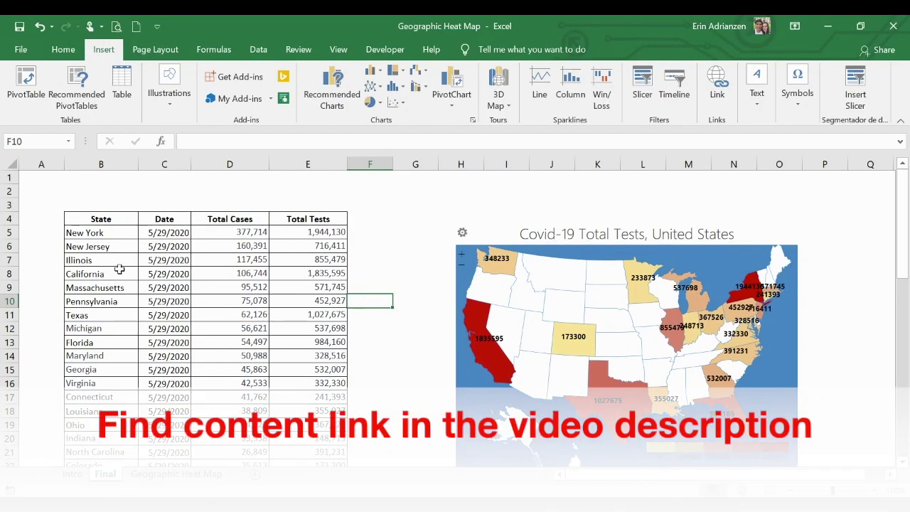
- Review the Final sheet's US and world heat maps, the state table and its data source note
click(295, 288)
scroll(375, 318, down, 9)
scroll(375, 318, down, 1)
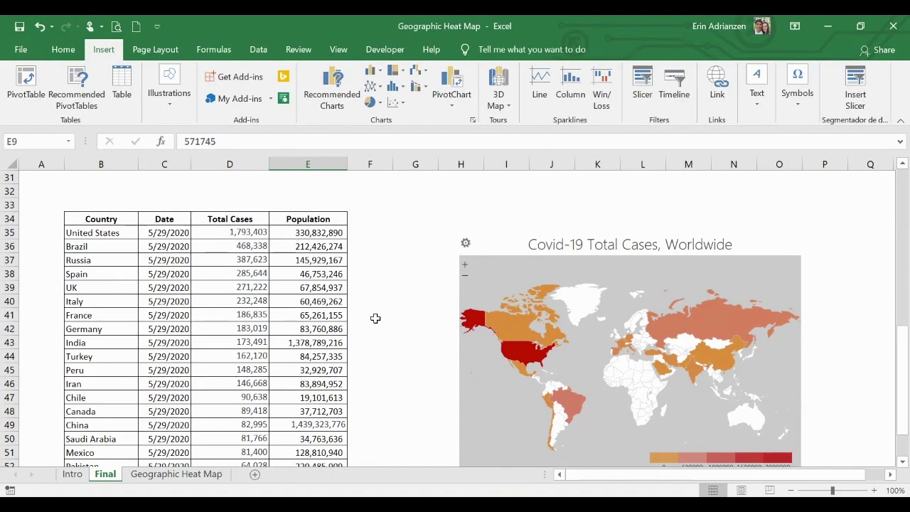
scroll(357, 248, up, 10)
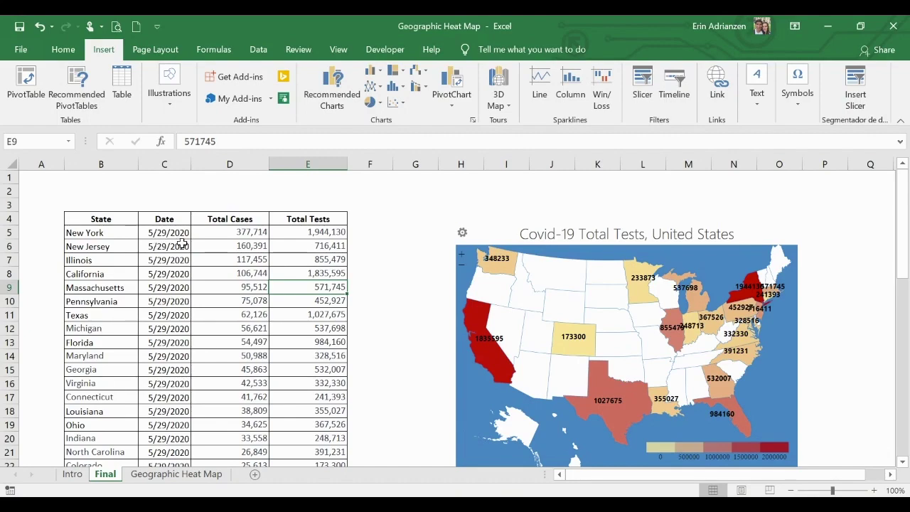
scroll(243, 324, down, 5)
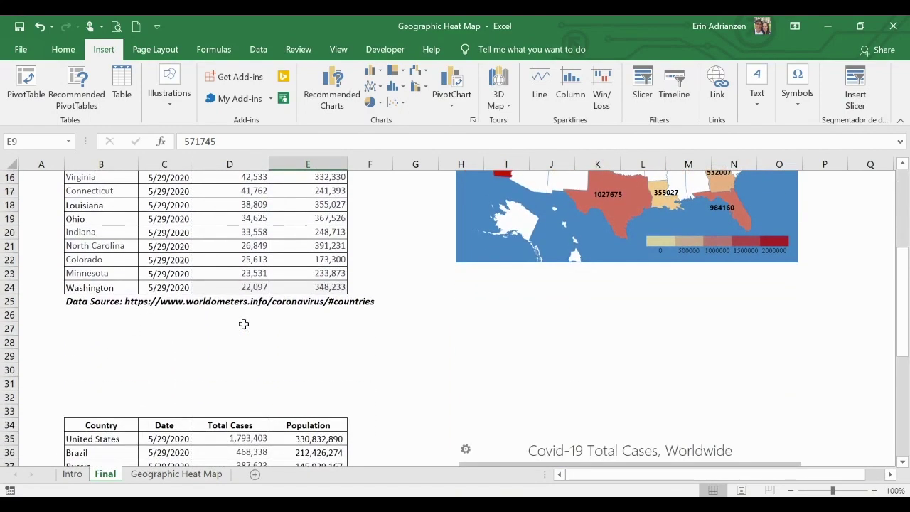
scroll(243, 324, down, 5)
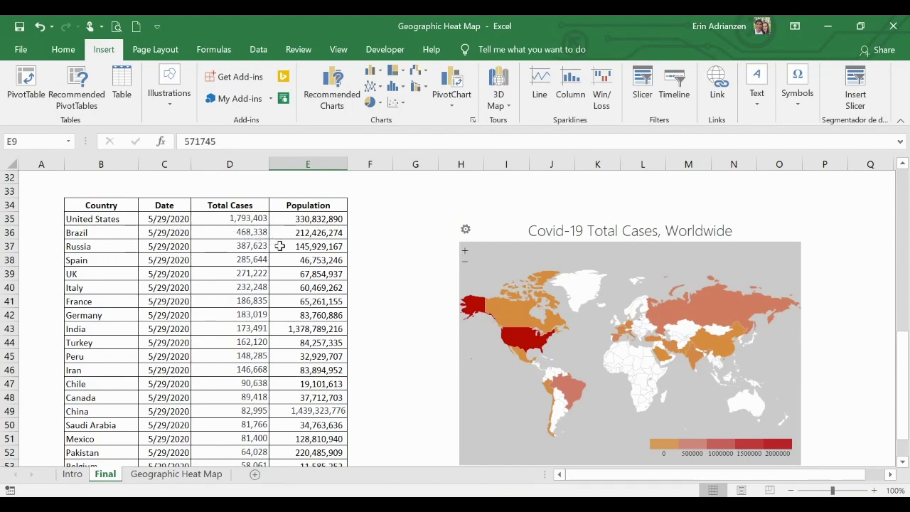
scroll(396, 232, up, 8)
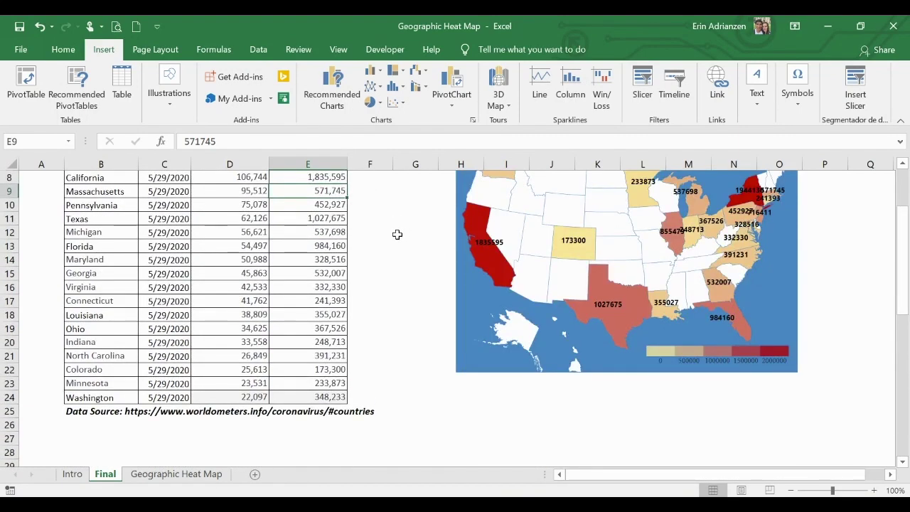
scroll(443, 270, down, 1)
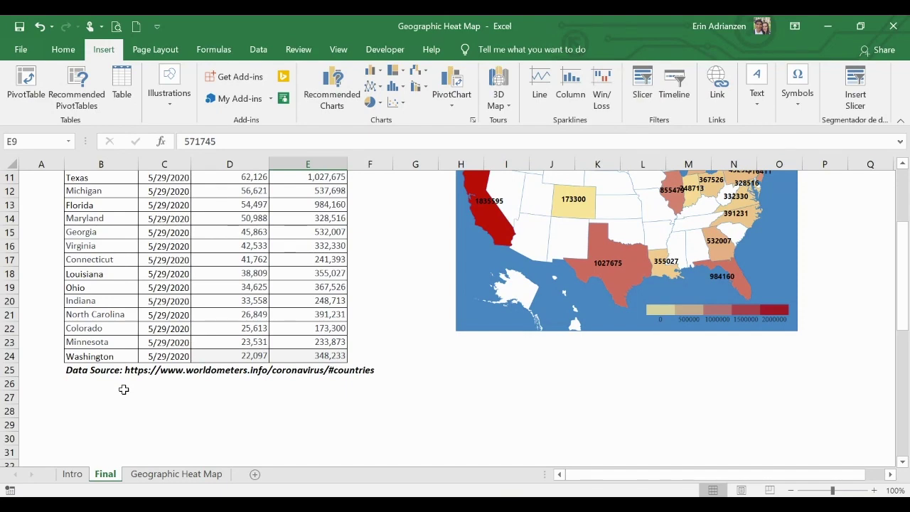
click(135, 370)
scroll(213, 342, down, 8)
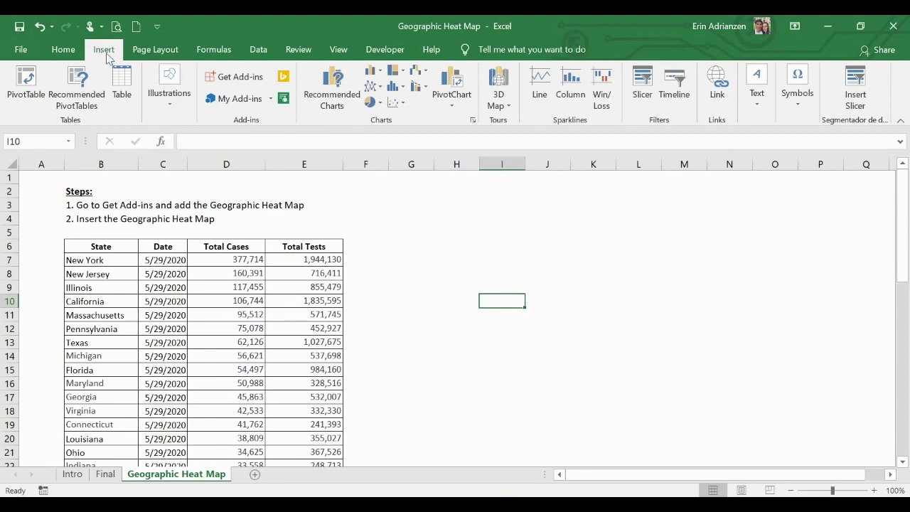
click(248, 83)
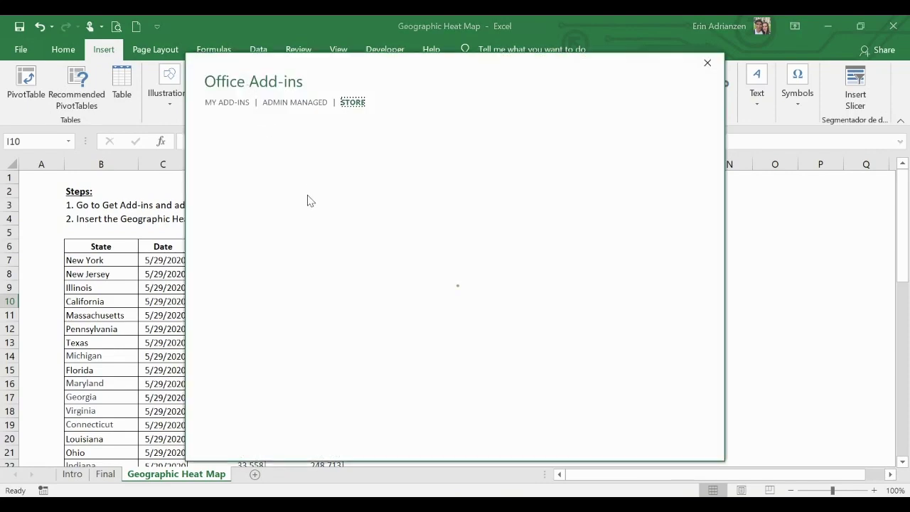
click(268, 162)
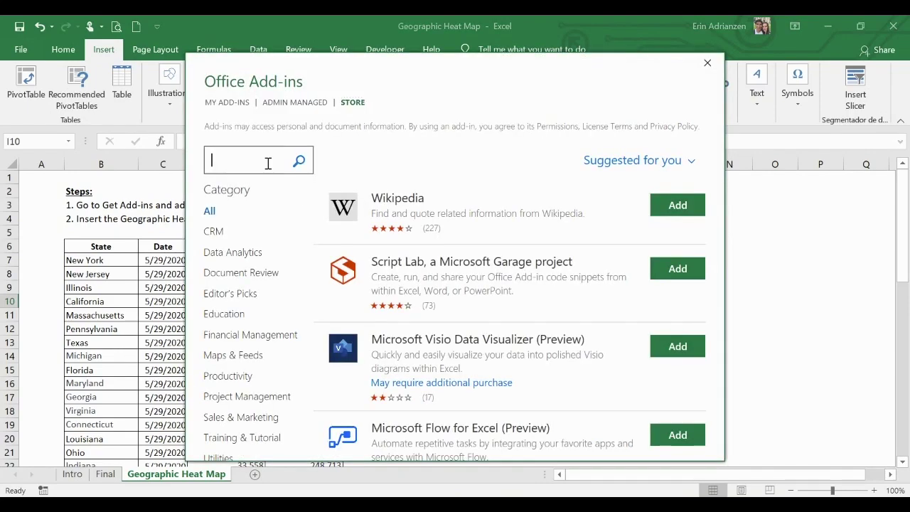
text(heat map)
key(Return)
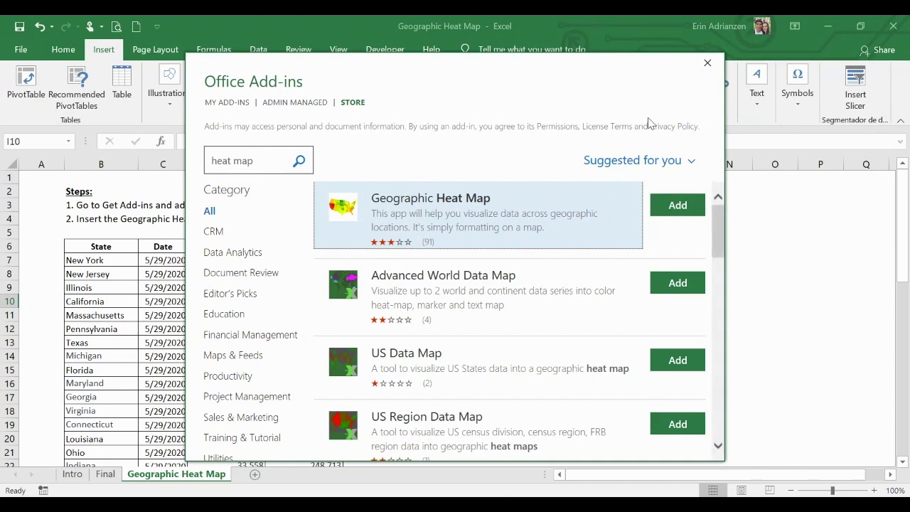
click(707, 70)
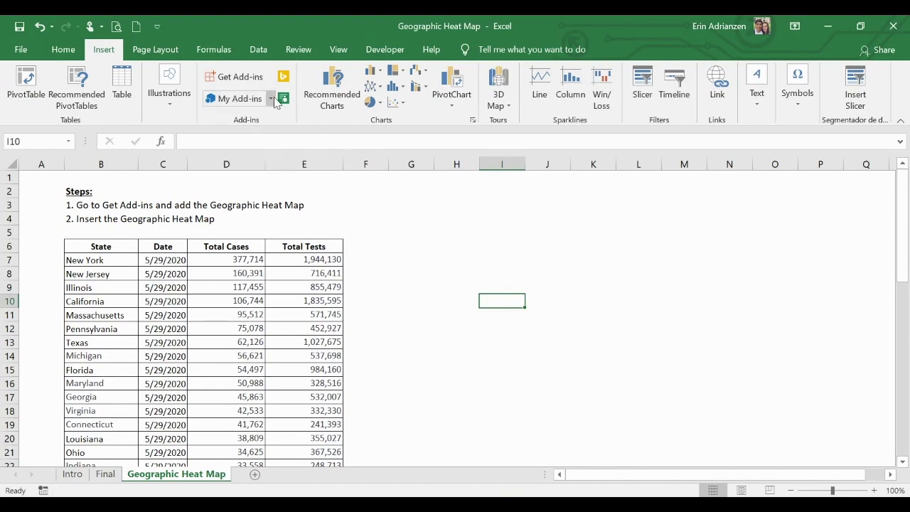
- Insert the Geographic Heat Map add-in from My Add-ins, place it right of the state table, and begin setup
click(226, 219)
click(270, 98)
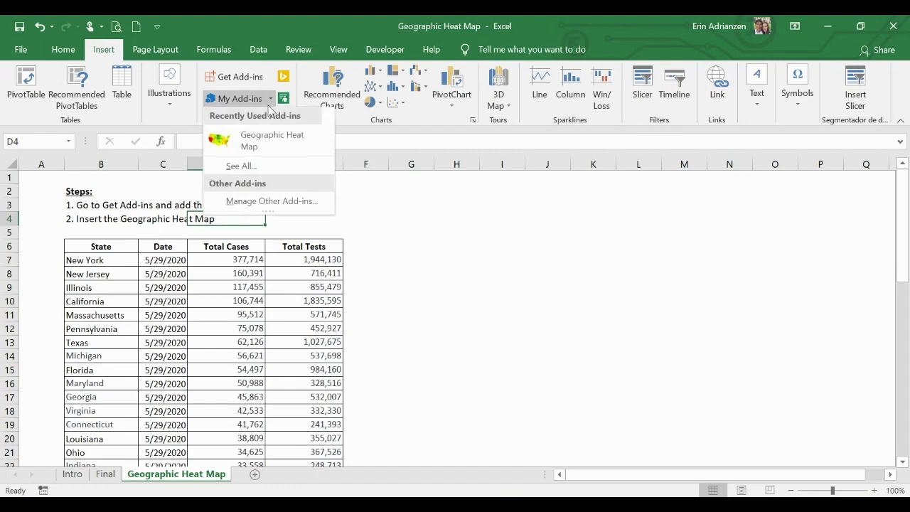
click(290, 152)
mouse_move(413, 194)
mouse_down()
mouse_move(568, 215)
mouse_move(528, 203)
mouse_up()
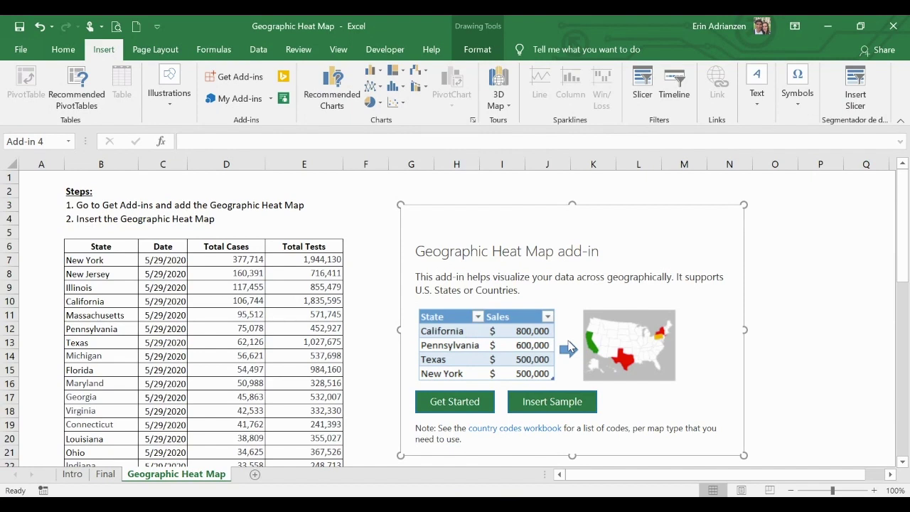
click(489, 404)
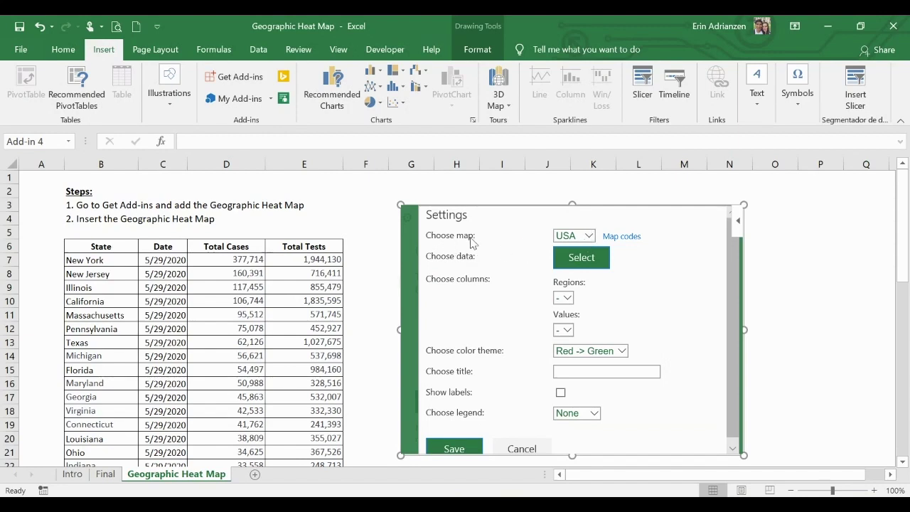
- Keep the USA map and set the add-in's data range to B6:E26
click(589, 237)
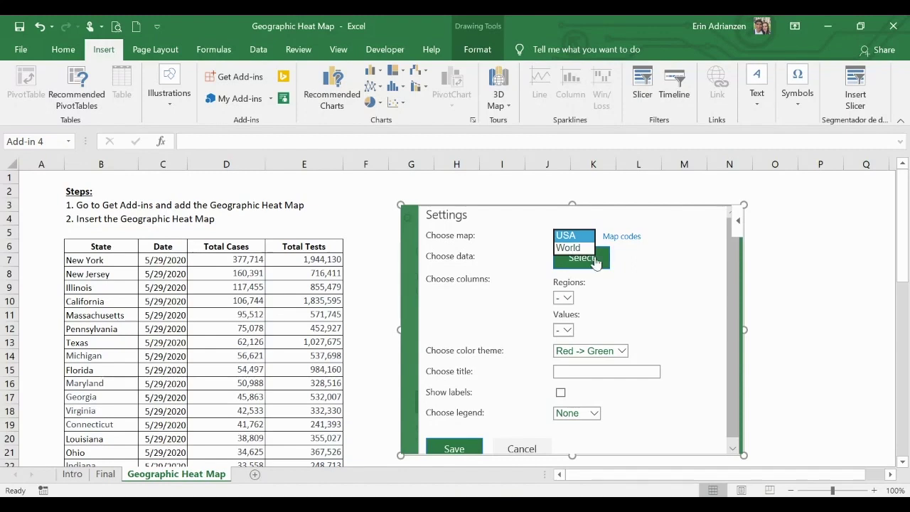
click(565, 238)
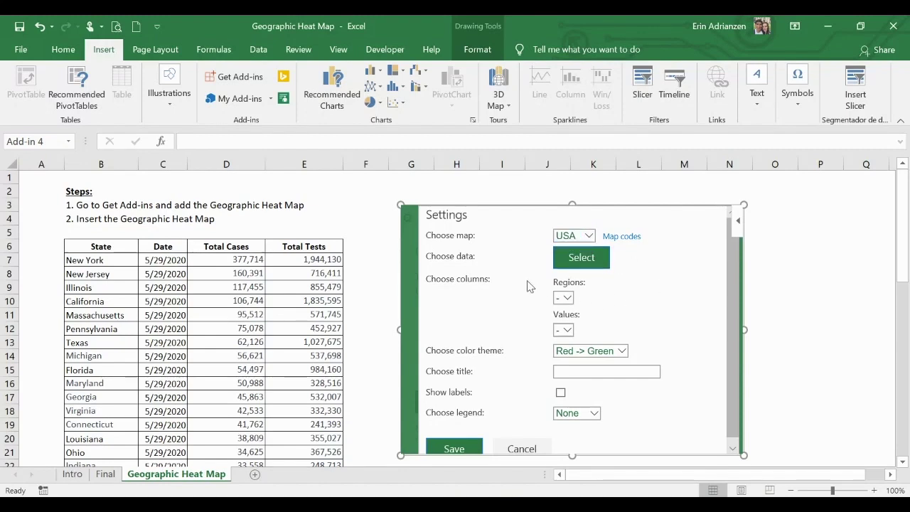
click(590, 263)
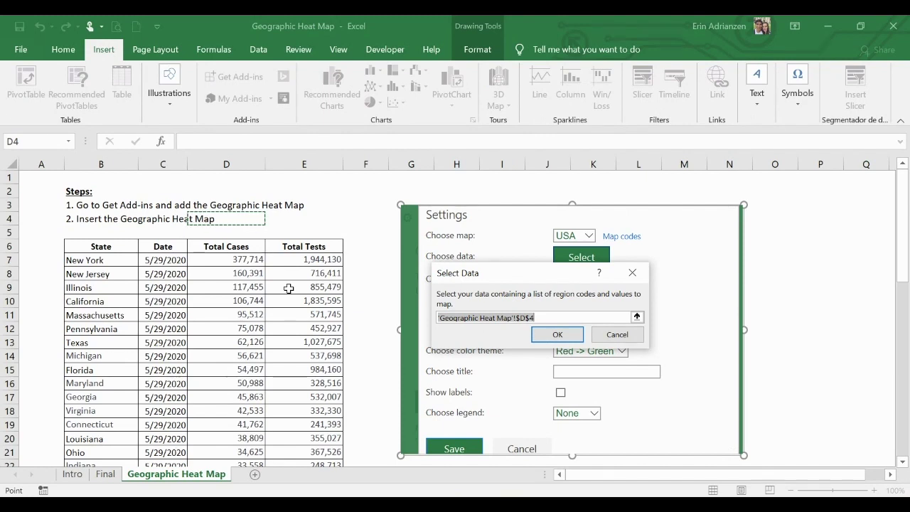
click(112, 248)
key(shift+Right)
key(shift+Right)
key(shift+Right)
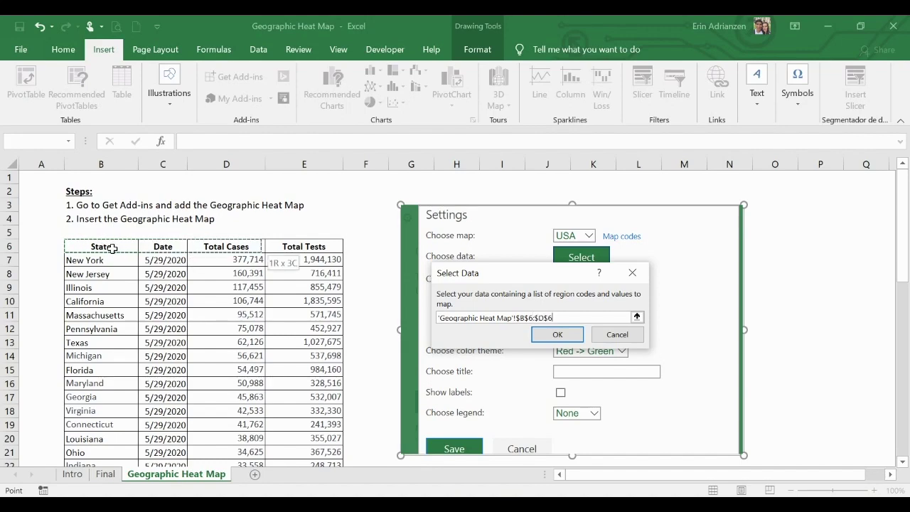
key(ctrl+shift+Down)
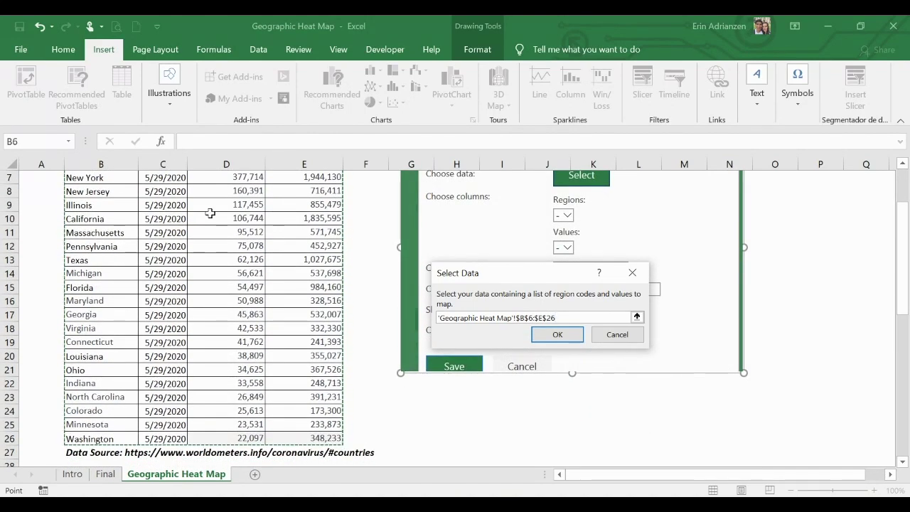
scroll(210, 213, up, 2)
scroll(209, 213, up, 1)
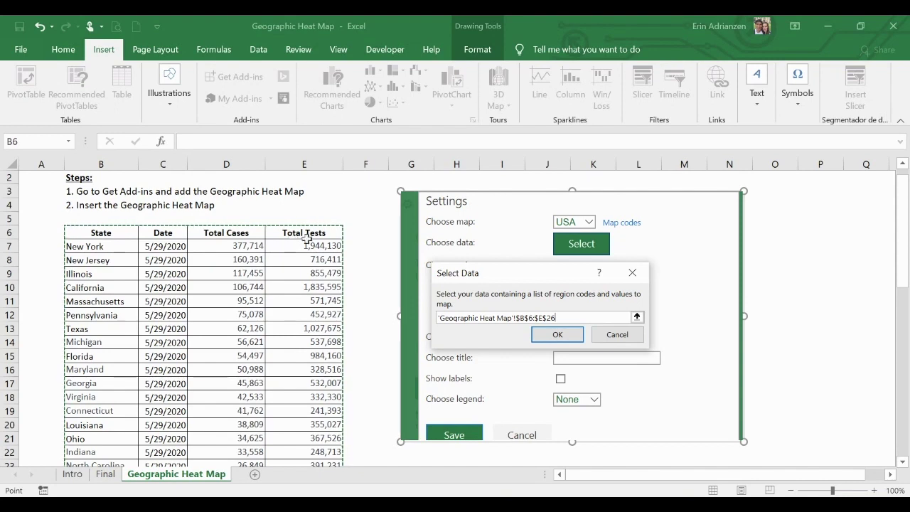
click(573, 337)
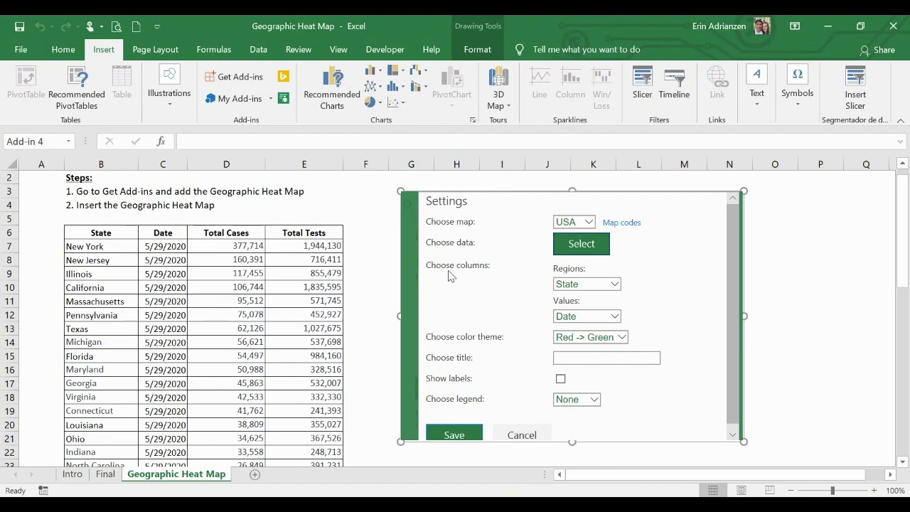
- Set Regions to State, Values to Total Tests, and the colour theme to Custom
click(591, 284)
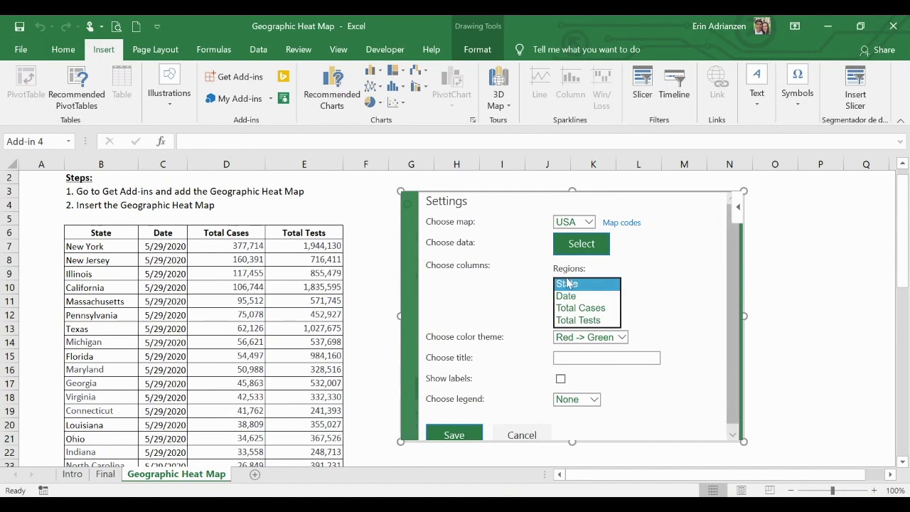
click(569, 286)
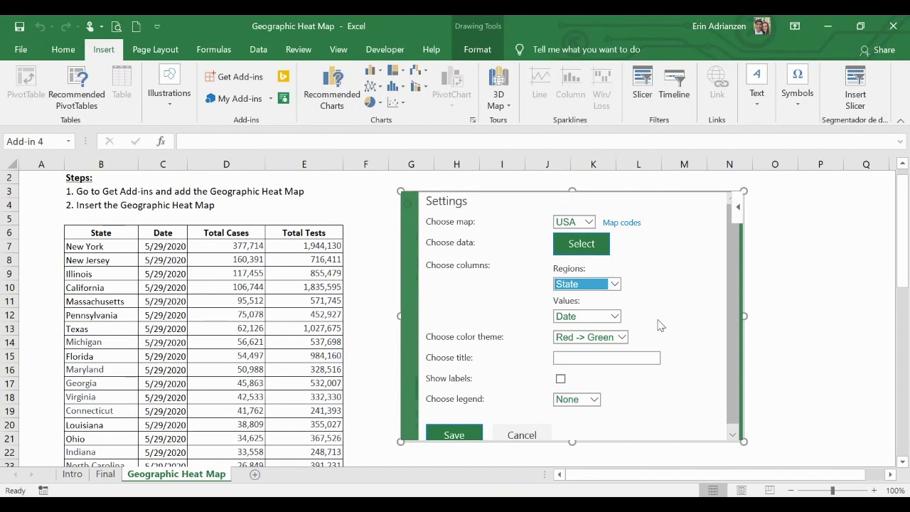
click(617, 318)
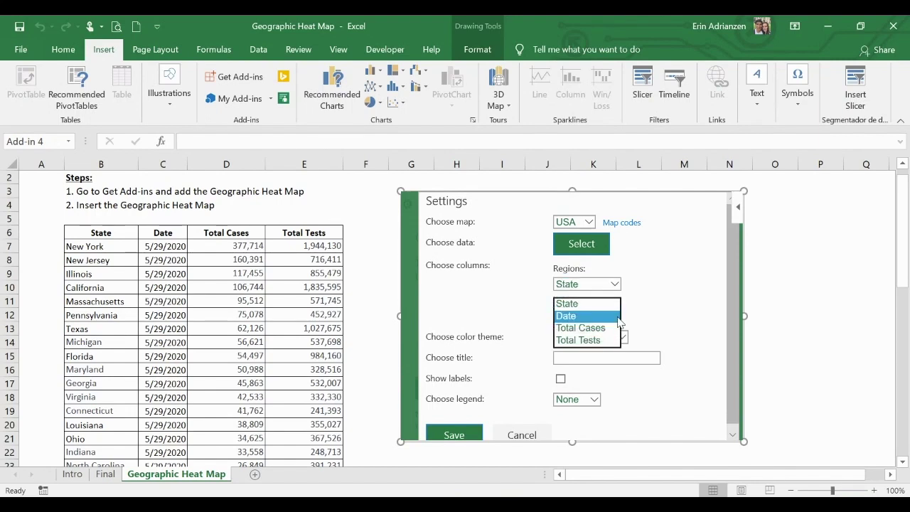
click(601, 341)
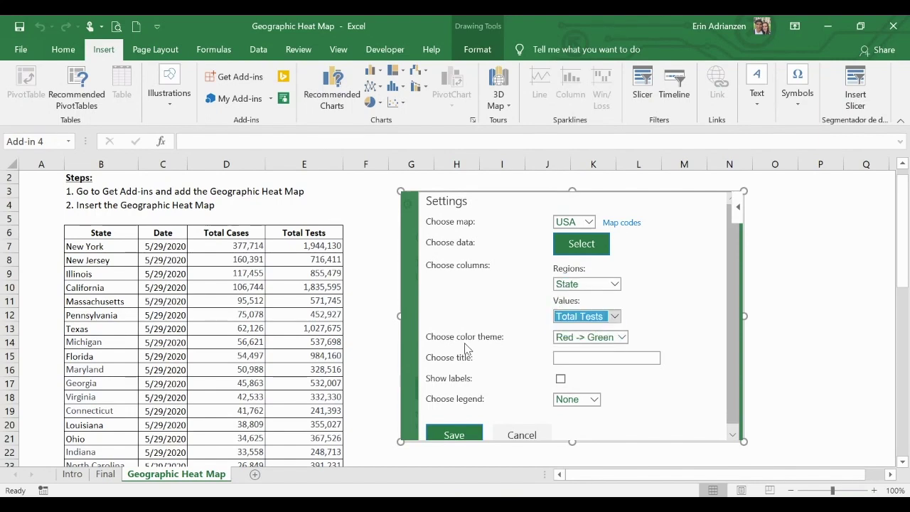
click(621, 338)
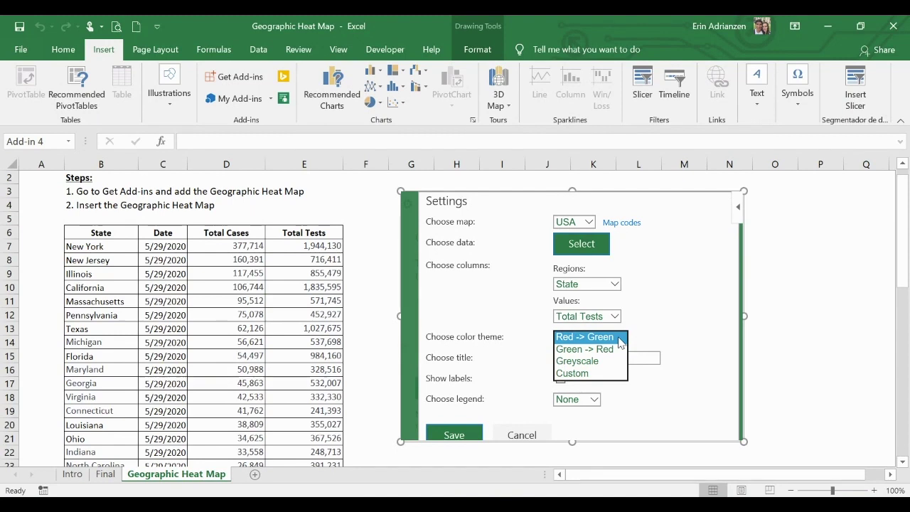
click(574, 373)
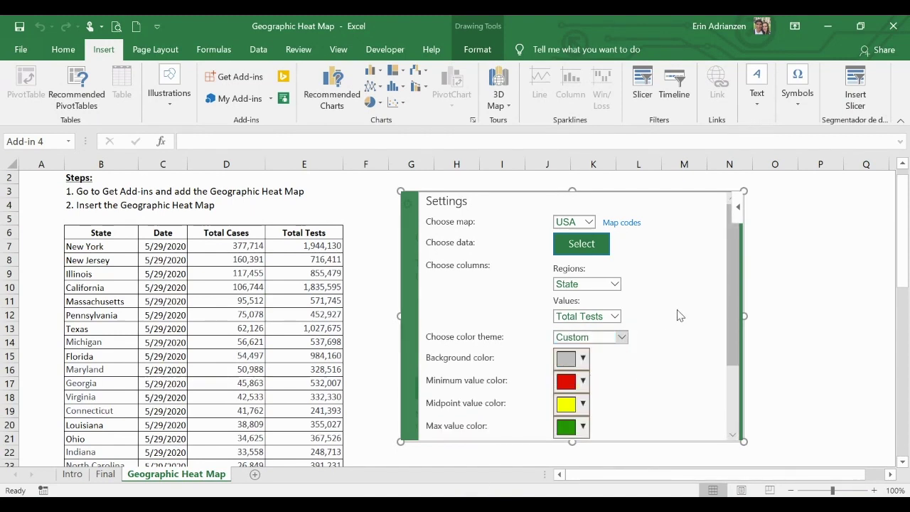
- Make the map background light blue and the minimum value colour yellow
scroll(678, 315, down, 2)
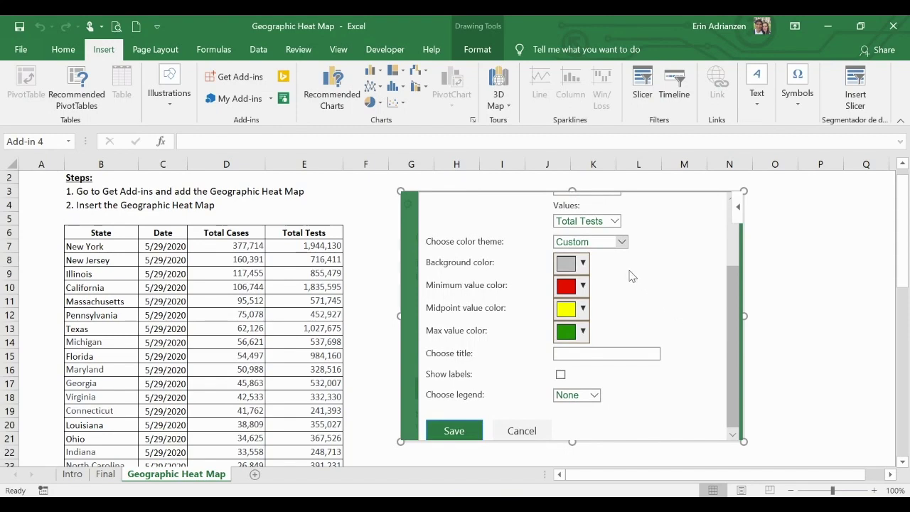
click(583, 263)
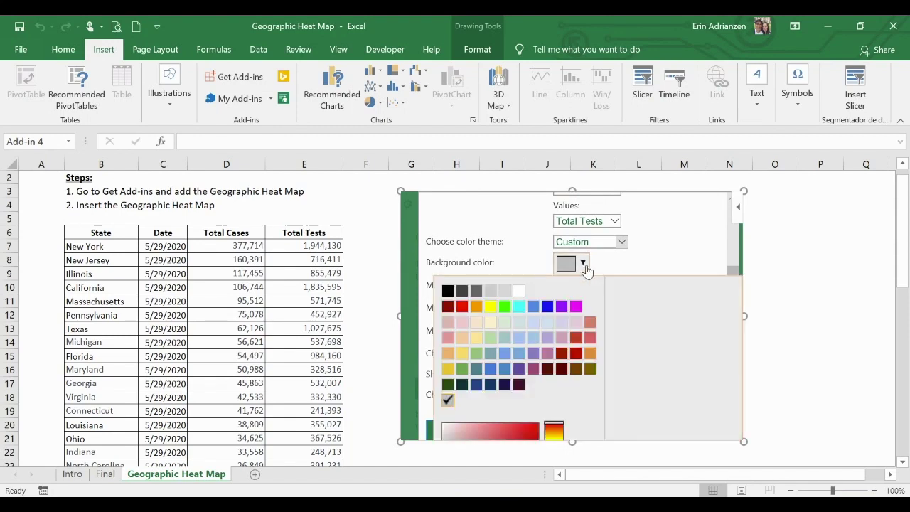
click(517, 354)
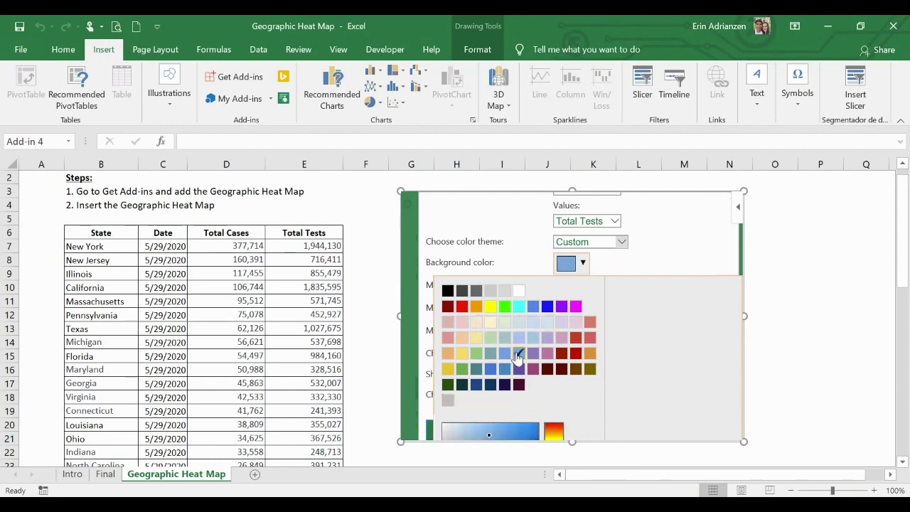
click(672, 235)
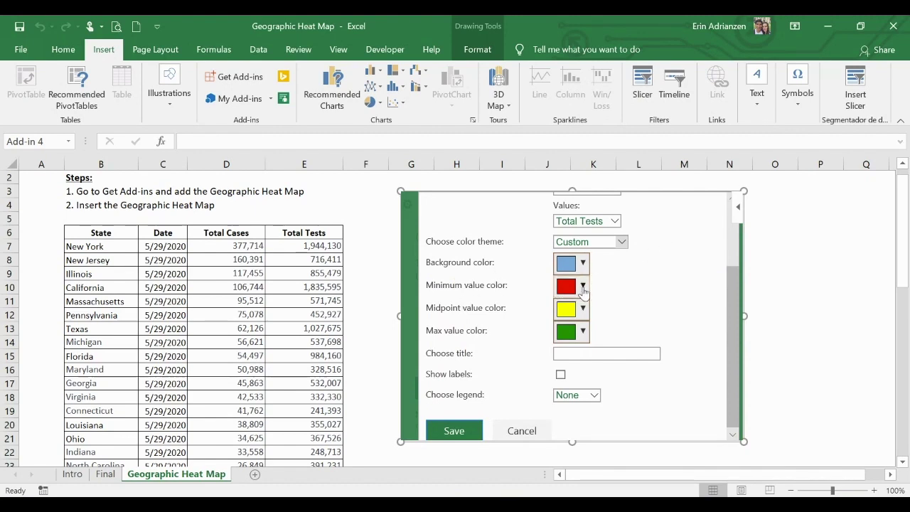
click(583, 287)
click(491, 330)
click(673, 265)
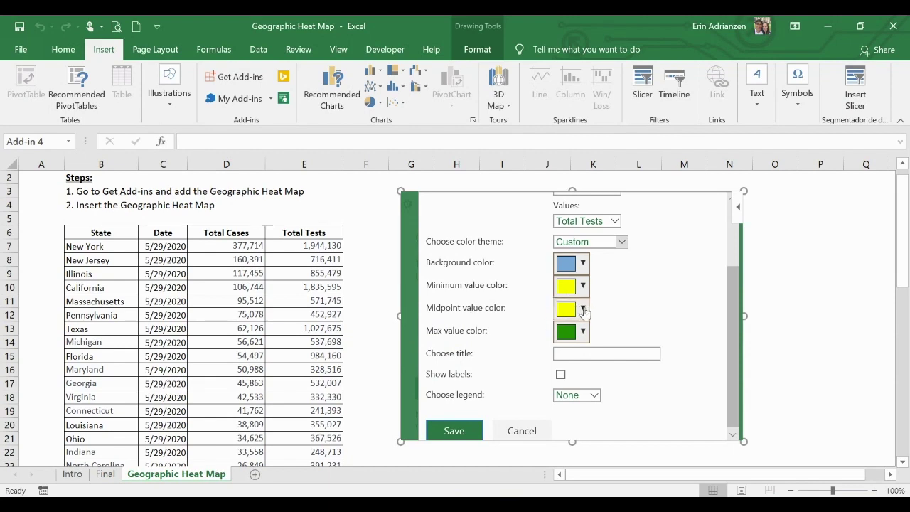
- Set the midpoint value colour to pale pink and the maximum value colour to dark red
click(583, 310)
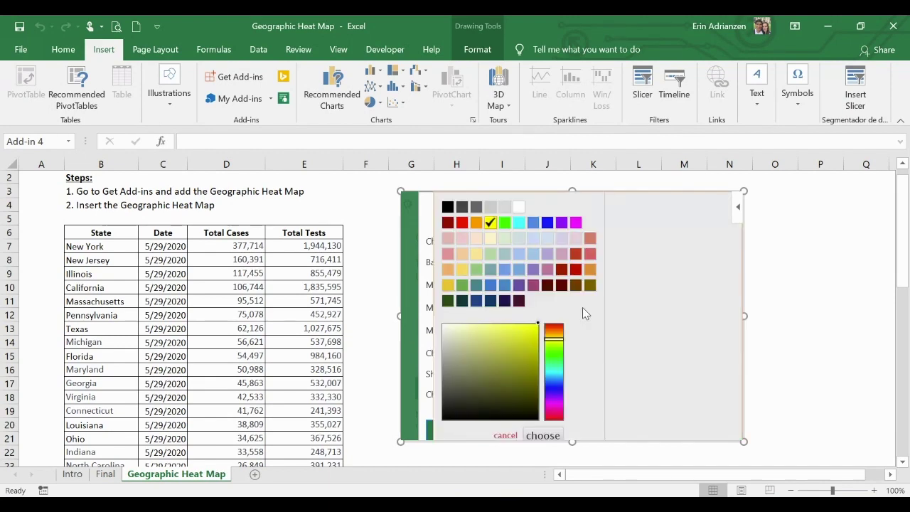
click(574, 240)
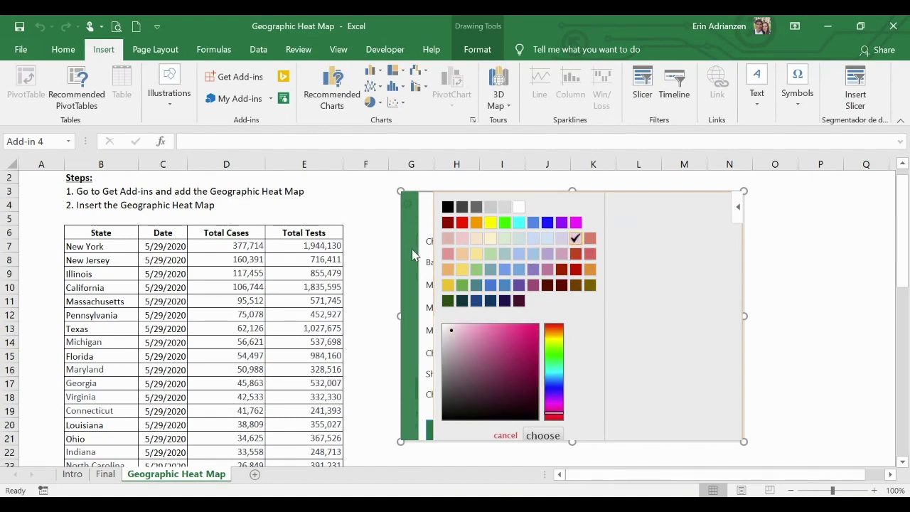
click(411, 270)
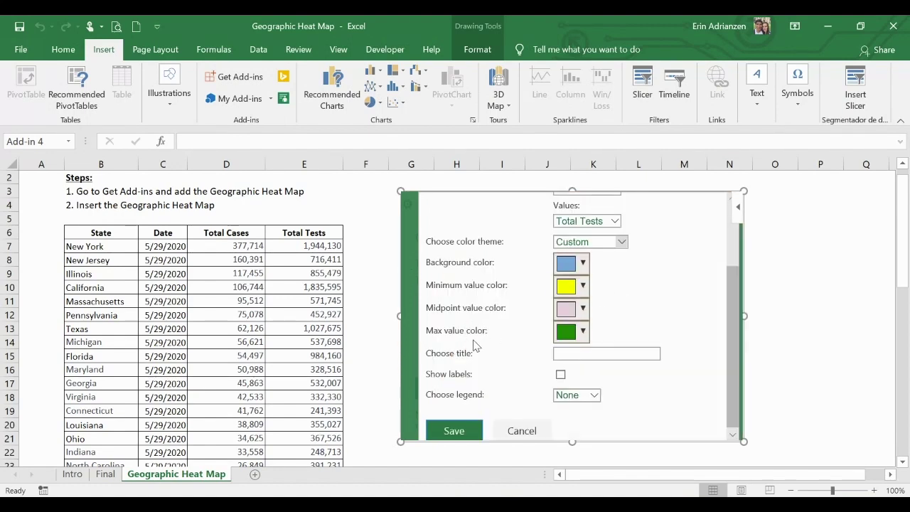
click(583, 333)
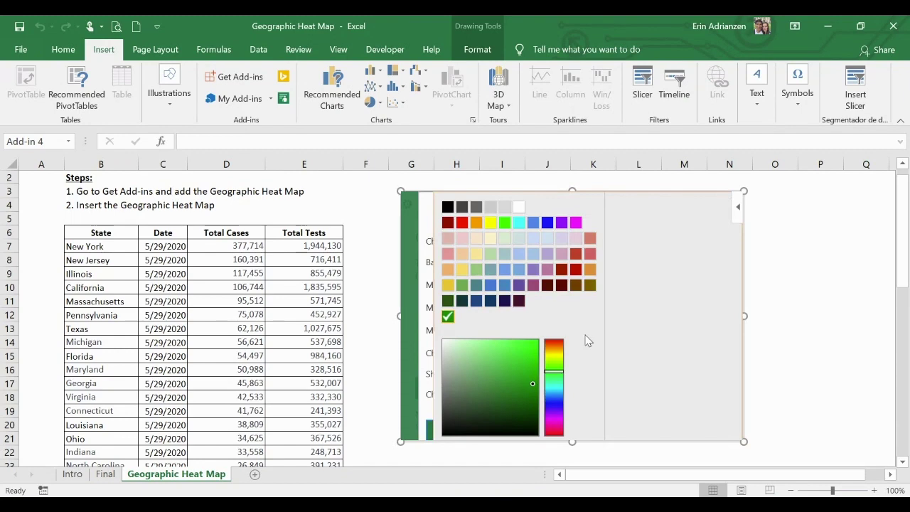
click(562, 269)
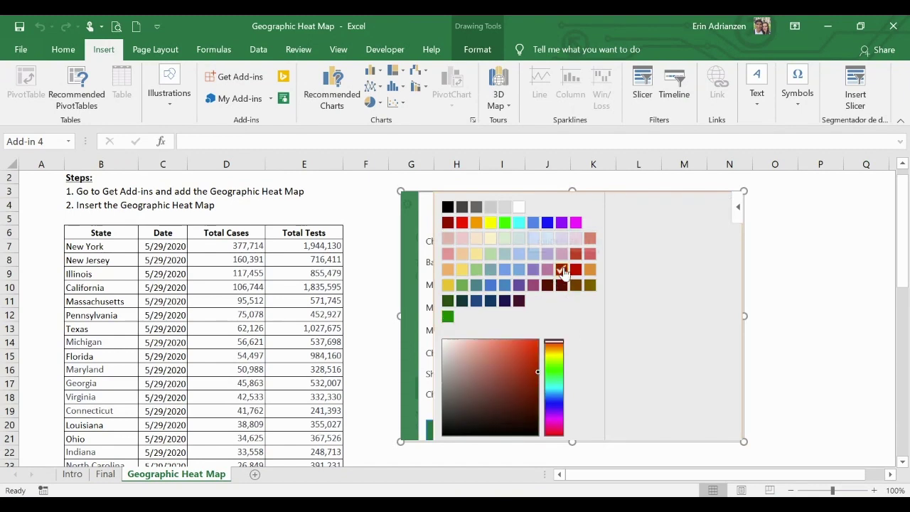
click(418, 281)
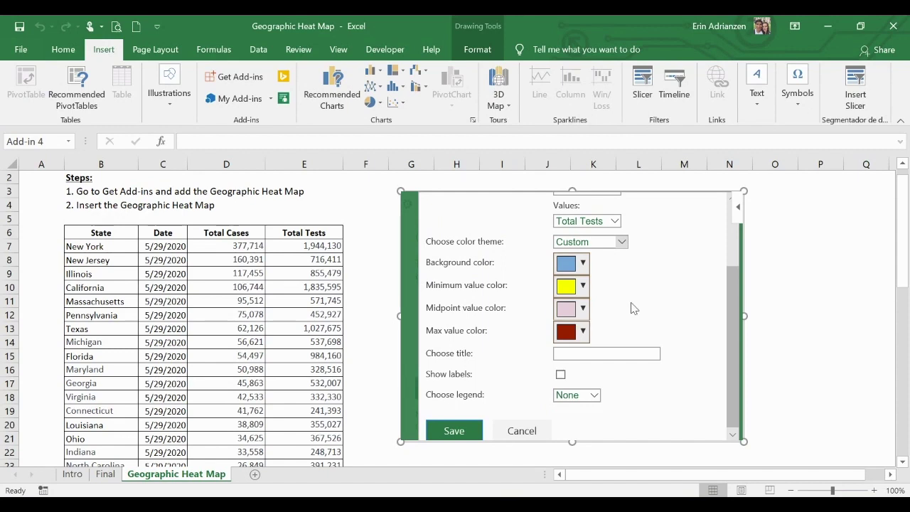
click(588, 353)
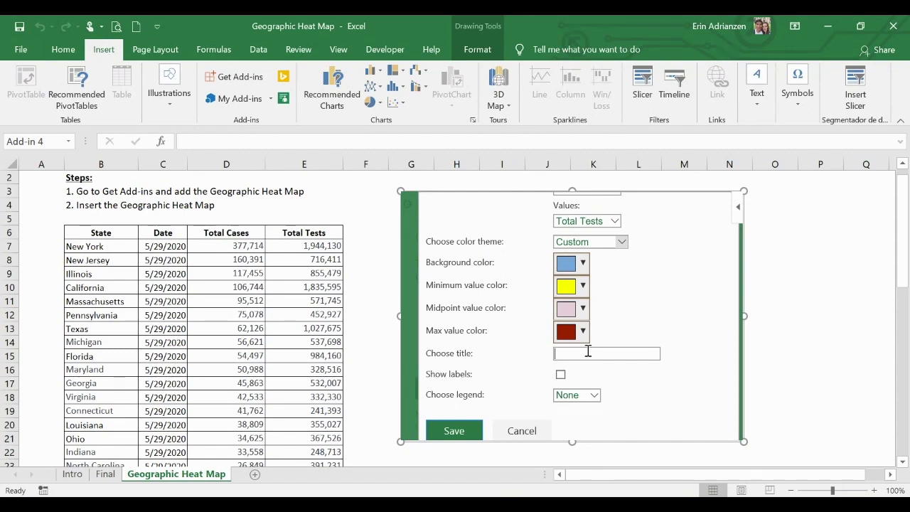
- Enter the map title 'Covid-19 Total Tests, United States'
text(COv)
key(BackSpace)
key(BackSpace)
text(ovid-19)
text( Total)
text( Tests, Unita)
key(BackSpace)
key(BackSpace)
text(ted States)
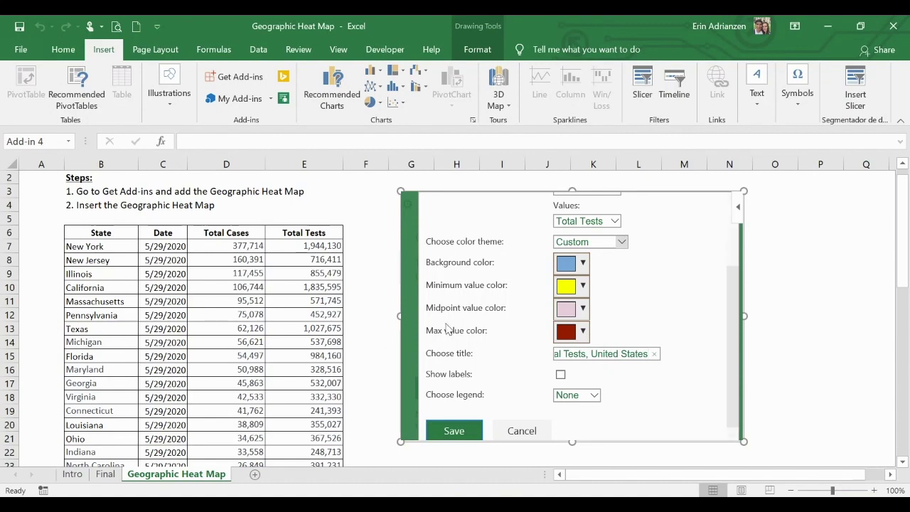
- Show value labels, place the legend at the bottom, and save to draw the US map
click(561, 375)
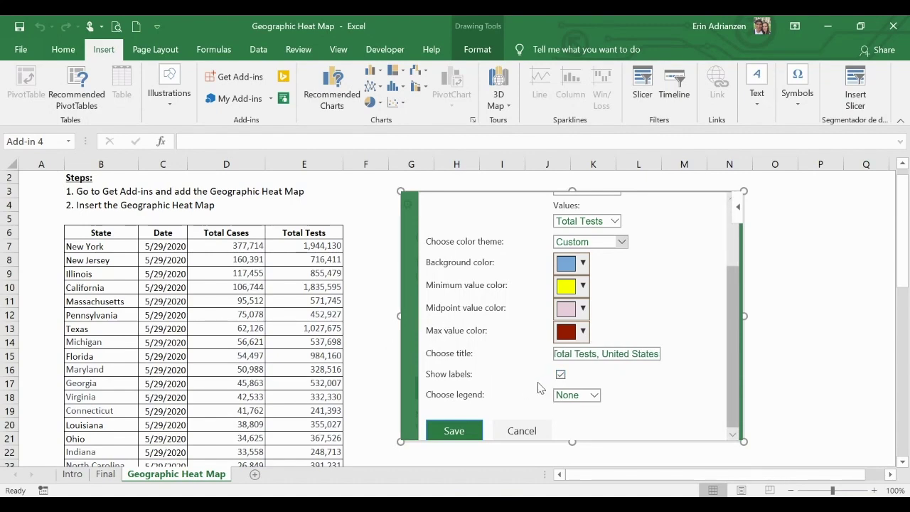
click(595, 395)
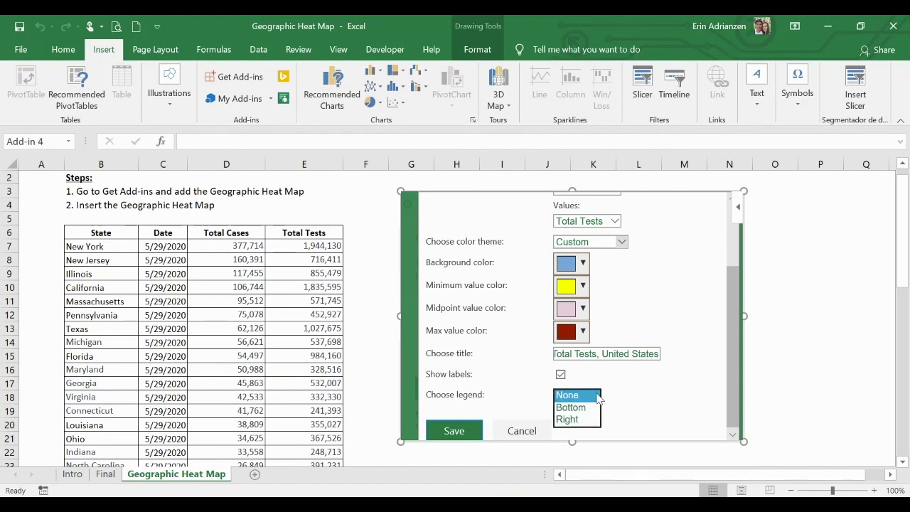
click(576, 410)
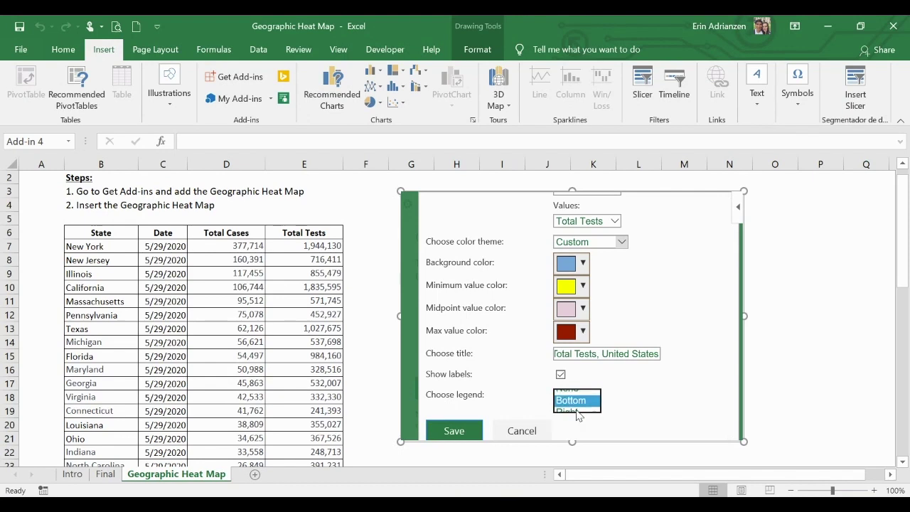
click(454, 431)
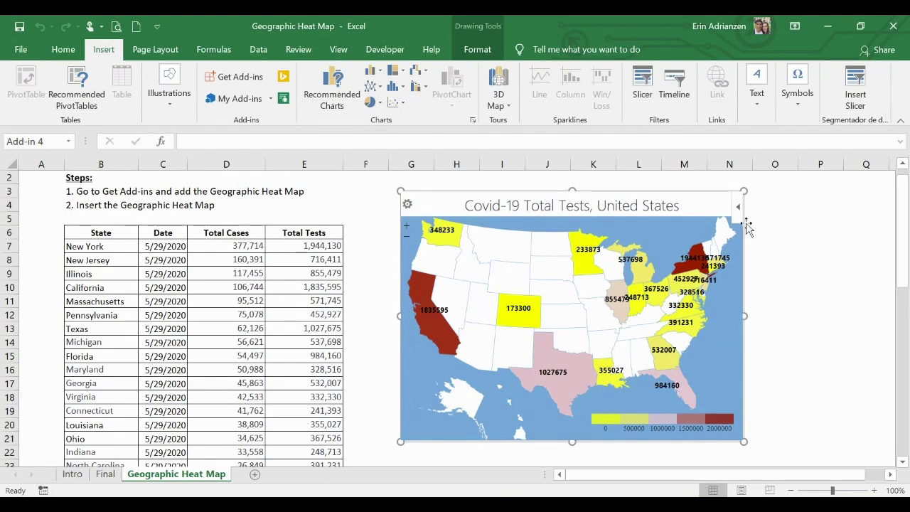
- Deselect the US map, select a cell in the 5/29/2020 country table, and list My Add-ins
click(370, 327)
scroll(369, 326, down, 1)
scroll(371, 327, down, 9)
scroll(371, 326, up, 1)
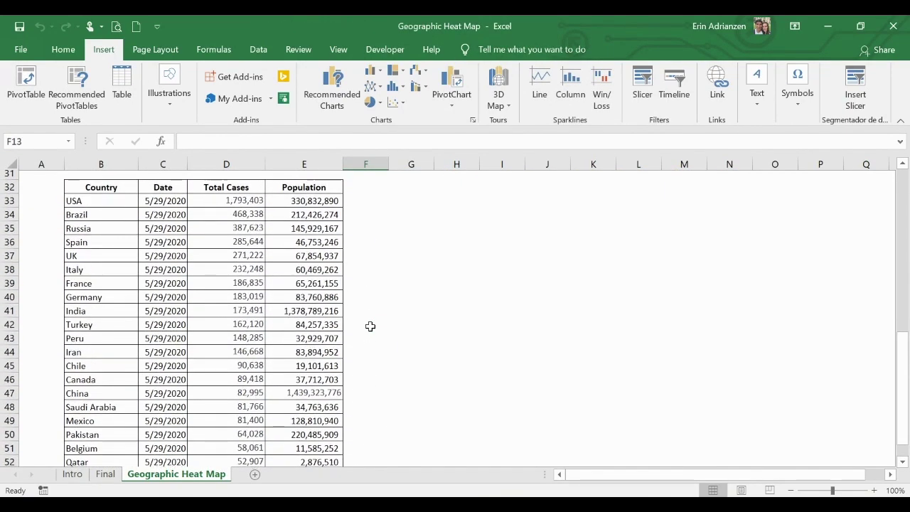
click(327, 297)
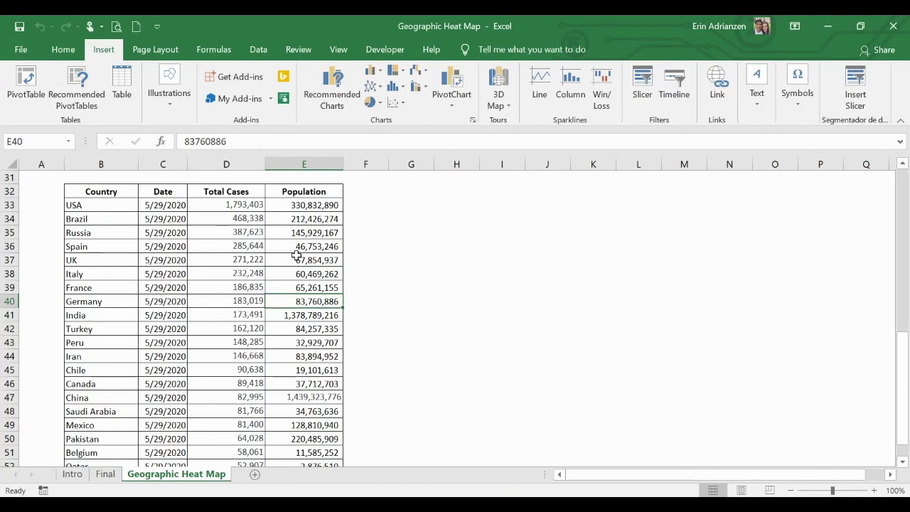
click(257, 260)
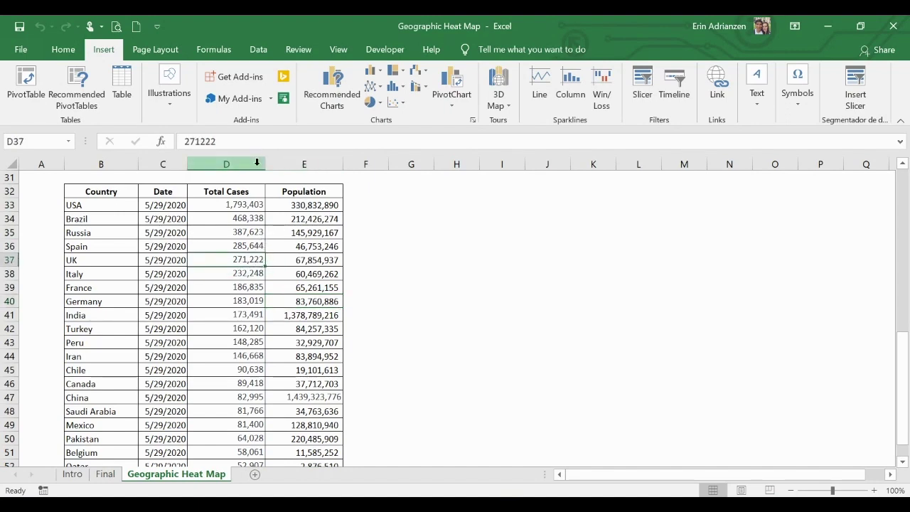
click(271, 99)
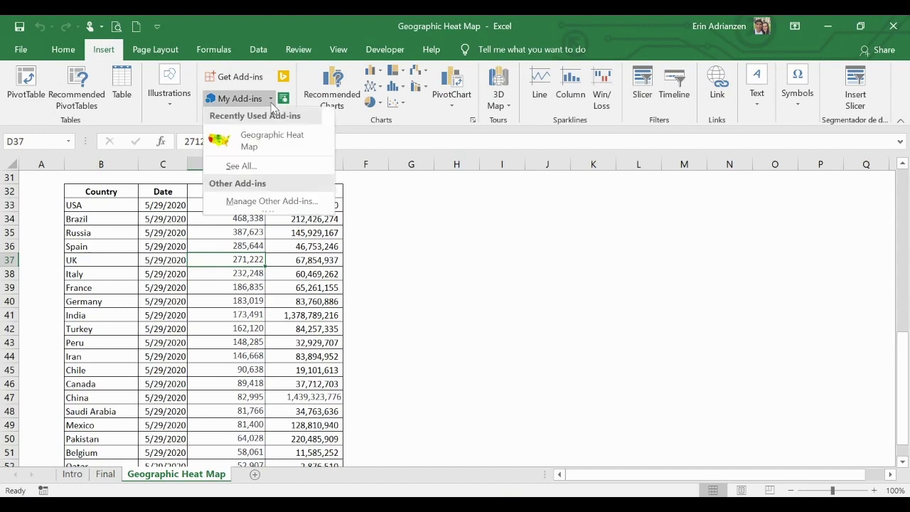
- Insert a second Geographic Heat Map beside the country table and begin its setup
click(266, 144)
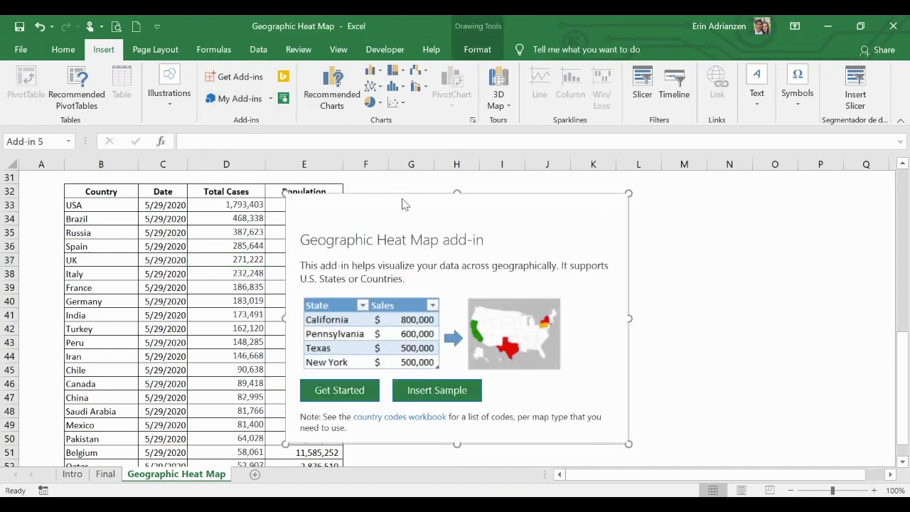
drag(429, 199, 554, 205)
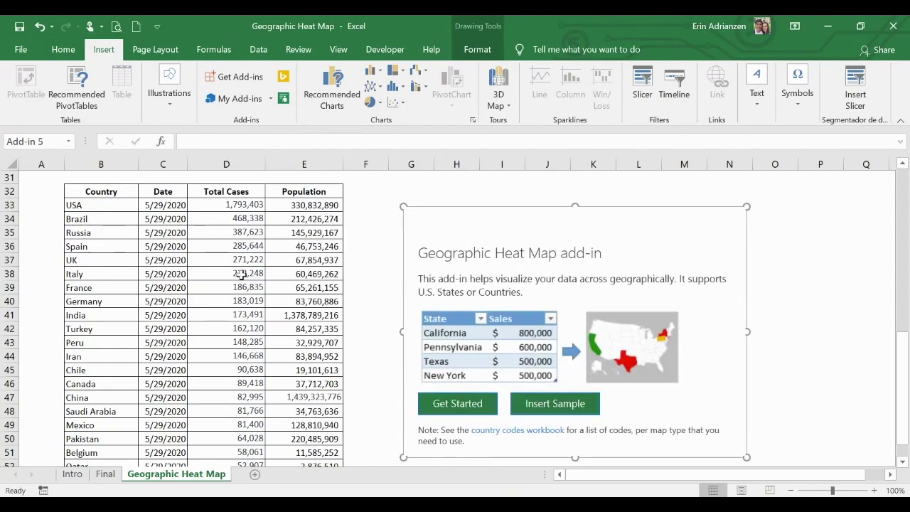
click(455, 403)
- Switch the map to World and set its data range to B32:E52
click(595, 240)
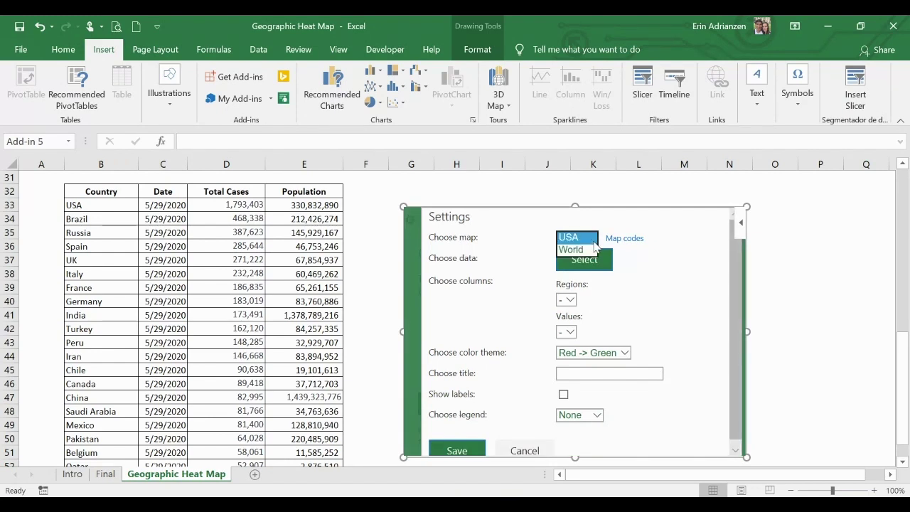
click(580, 250)
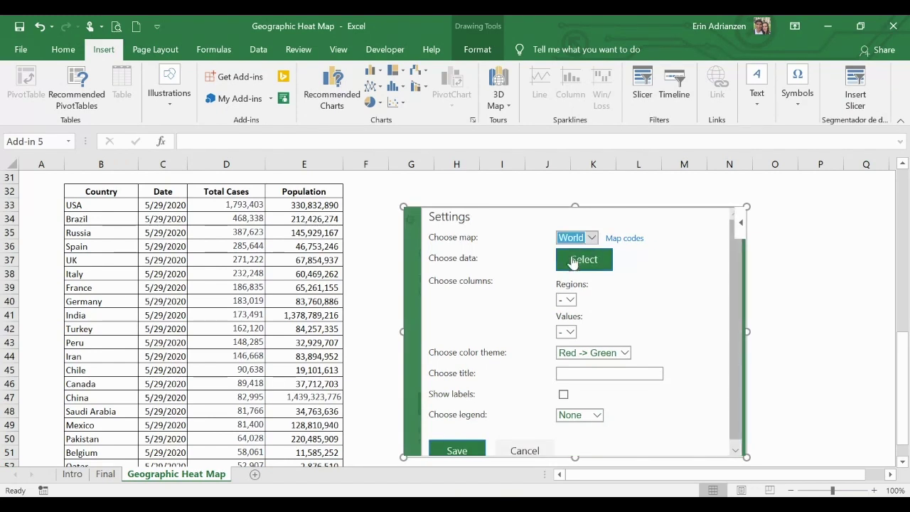
click(581, 261)
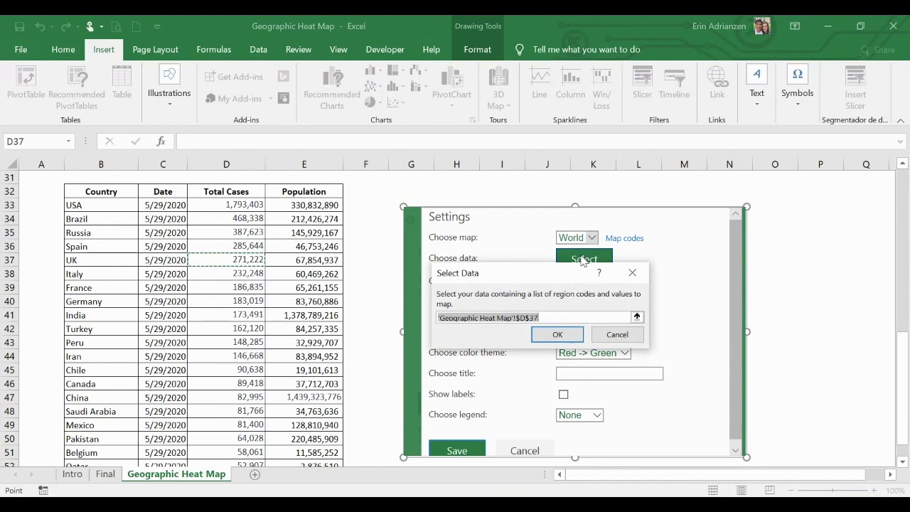
click(88, 194)
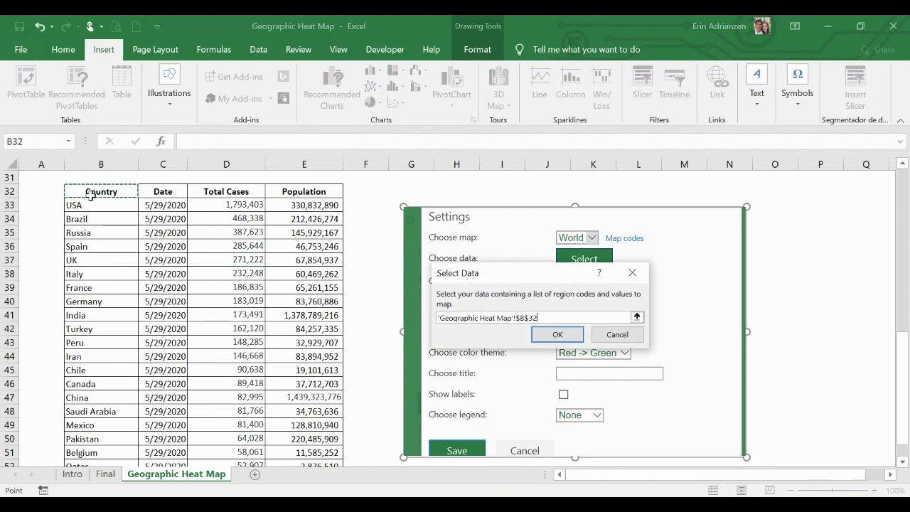
key(shift+Right)
key(shift+Right)
key(shift+Right)
key(ctrl+shift+Down)
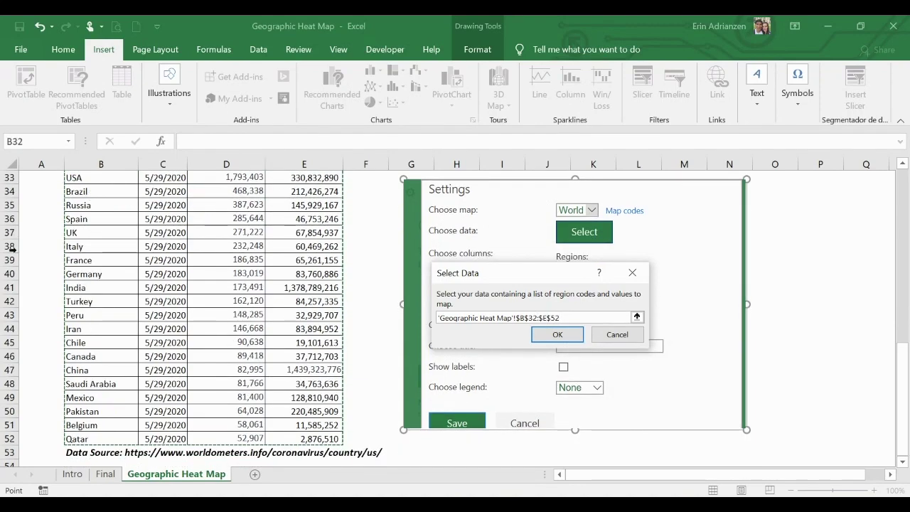
click(555, 334)
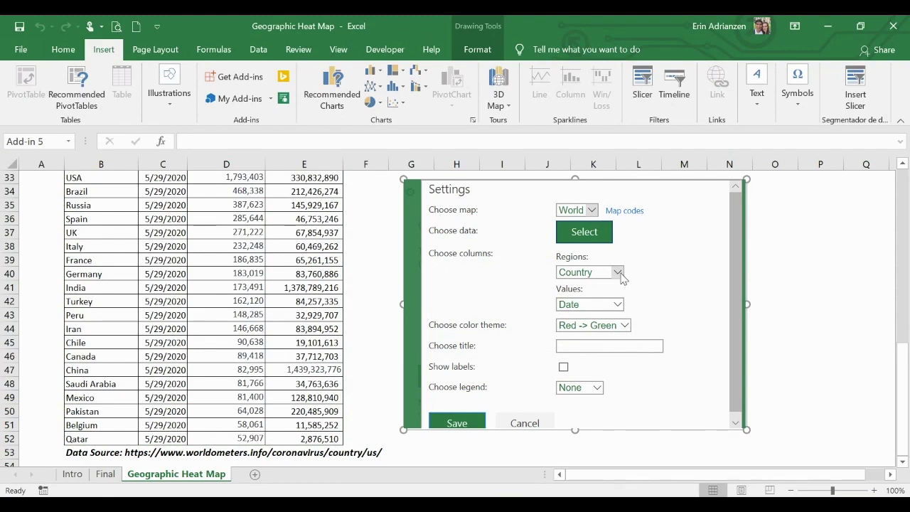
click(619, 272)
click(659, 275)
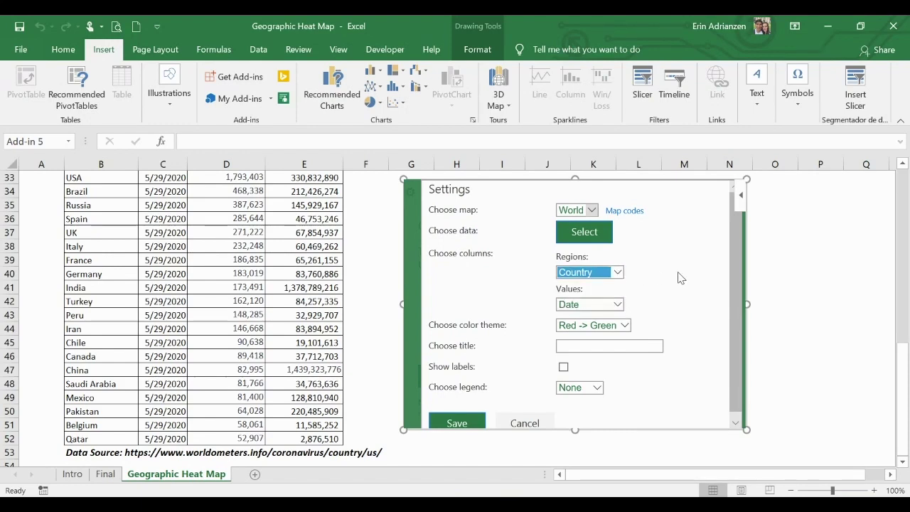
click(618, 304)
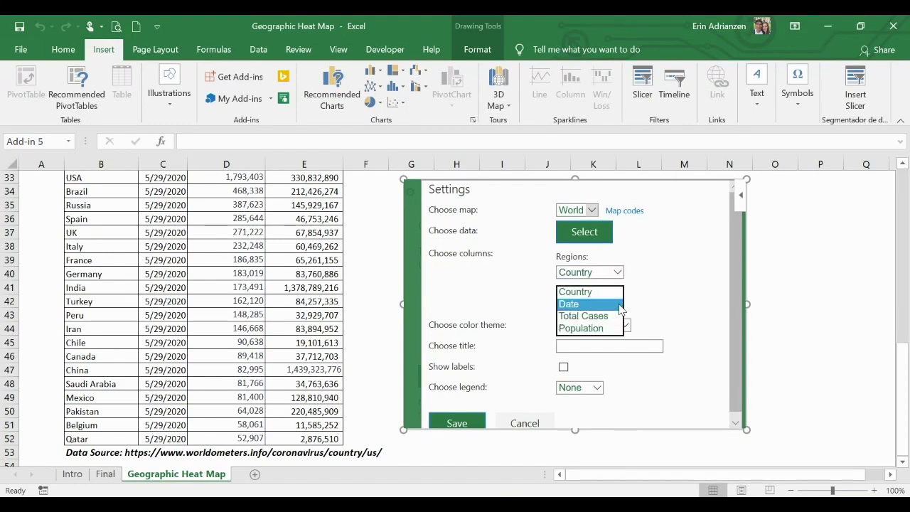
click(601, 315)
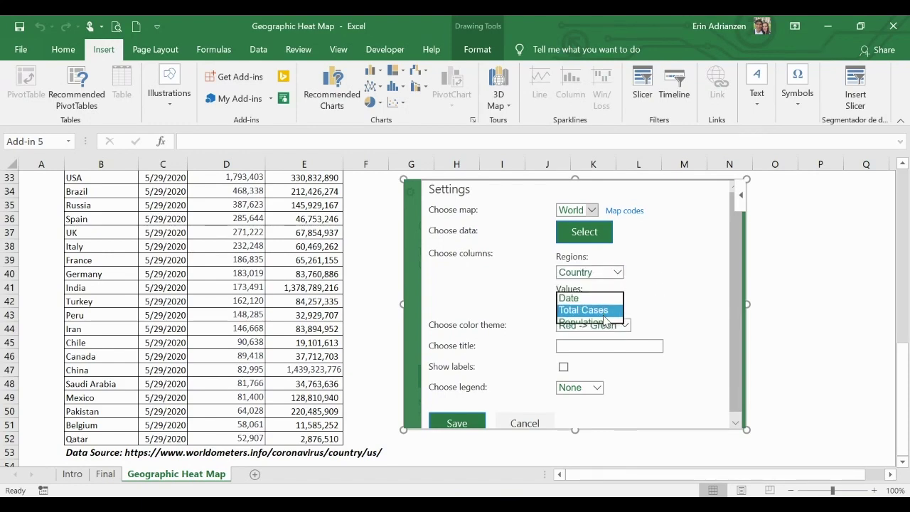
click(665, 293)
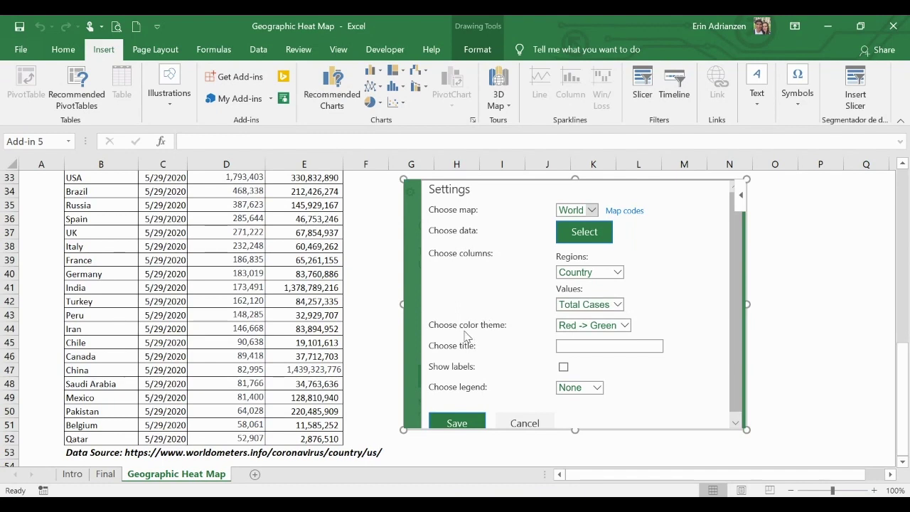
click(623, 326)
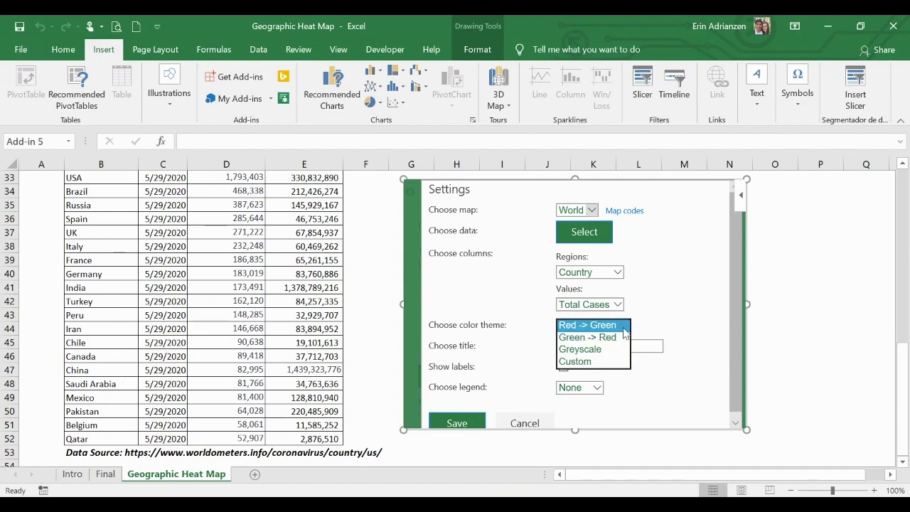
click(599, 363)
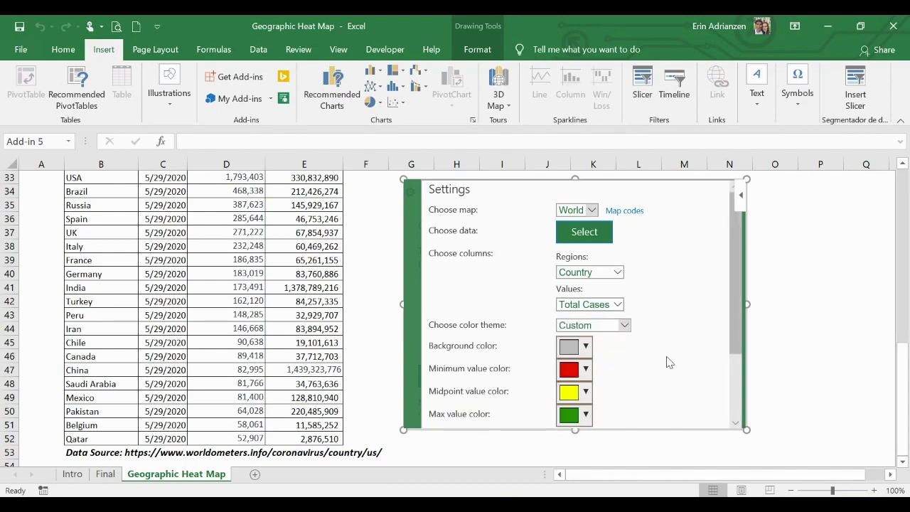
scroll(668, 363, down, 3)
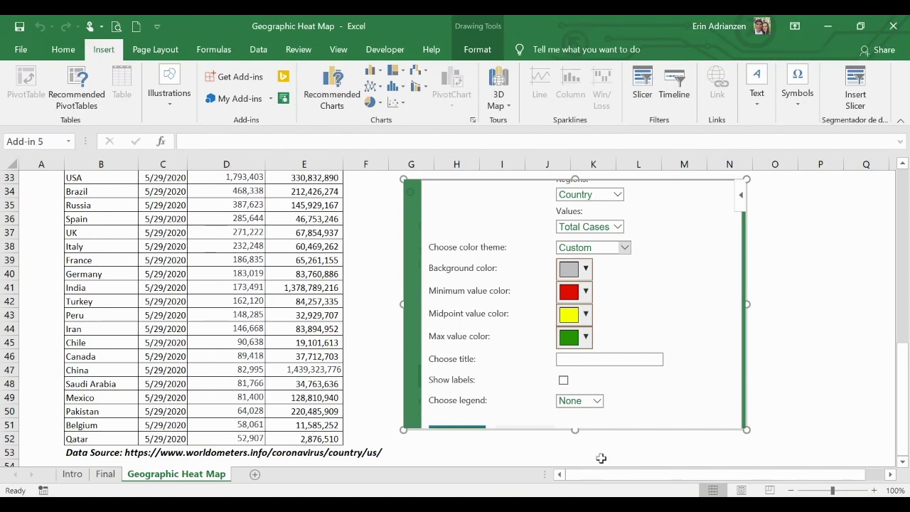
- Set the World map's minimum colour to orange, midpoint to pink, and maximum to dark red
click(586, 292)
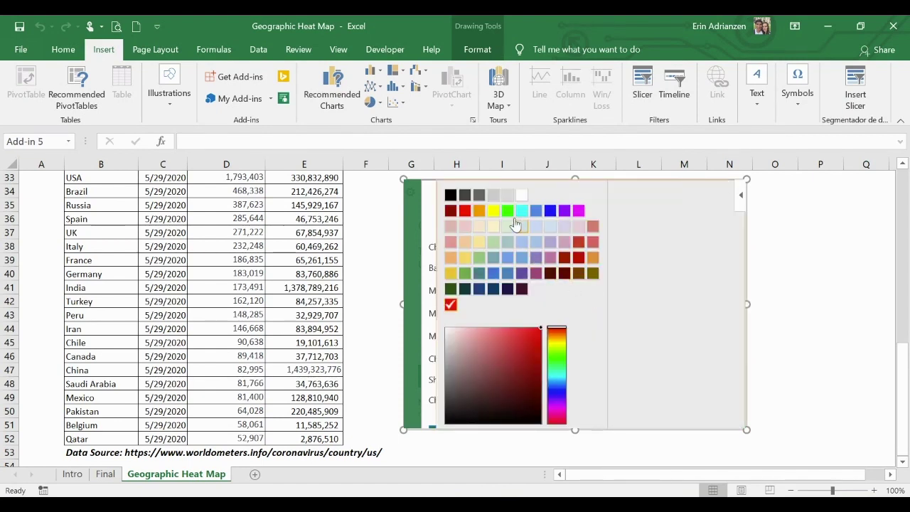
click(479, 213)
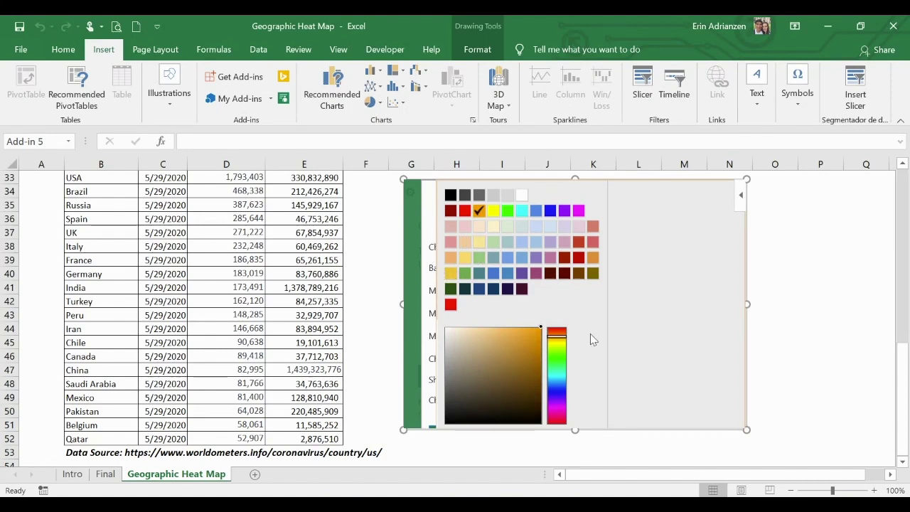
click(432, 229)
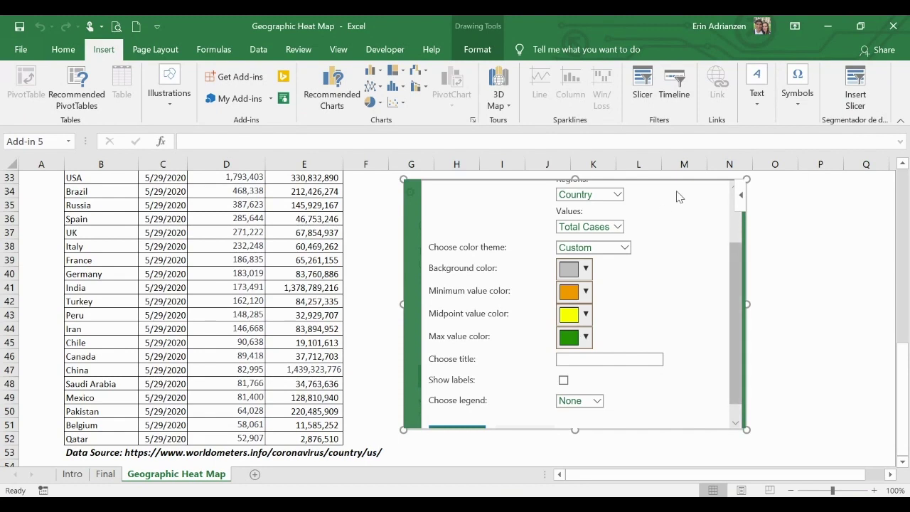
click(586, 315)
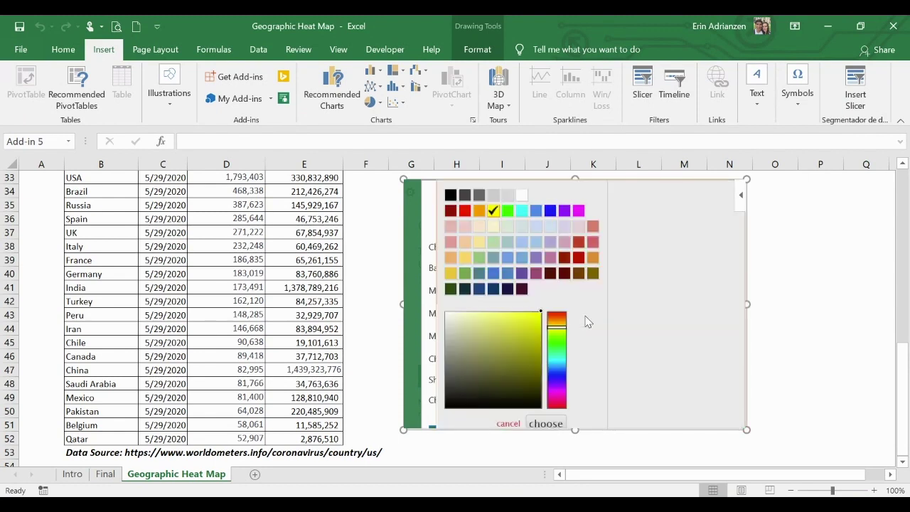
click(578, 226)
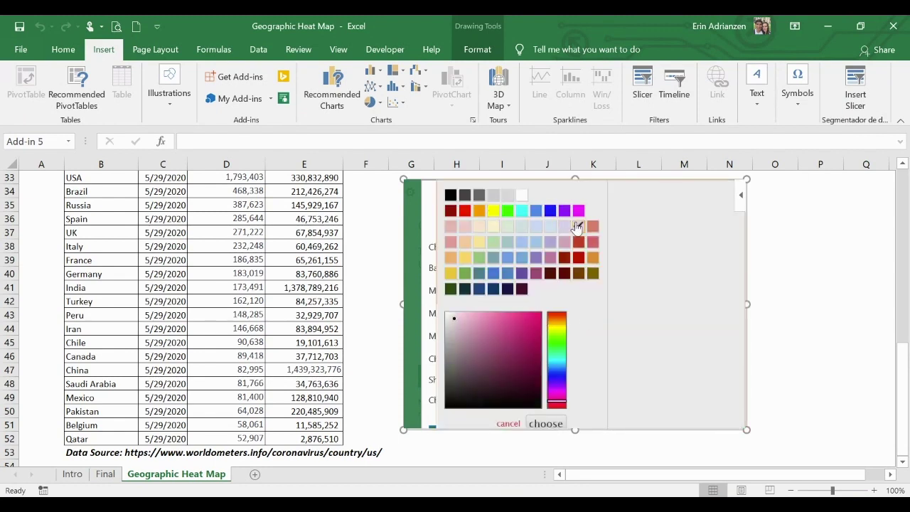
click(423, 226)
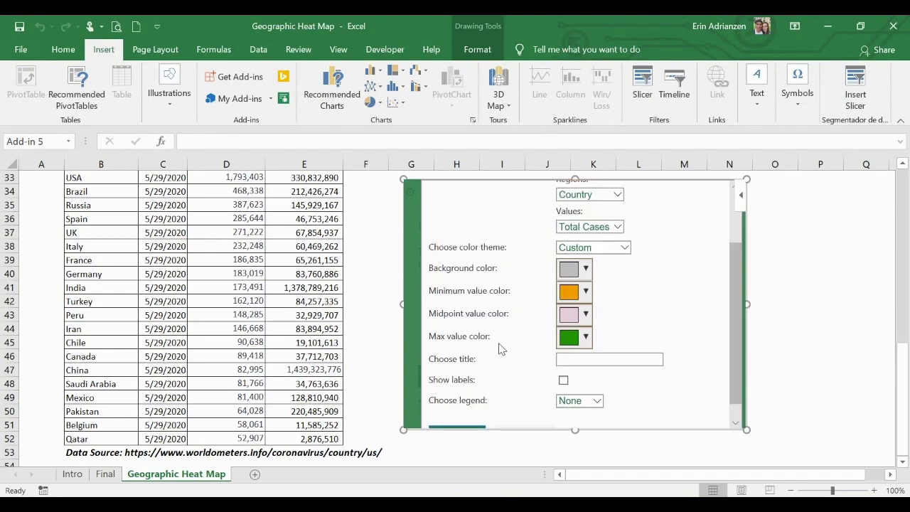
click(585, 338)
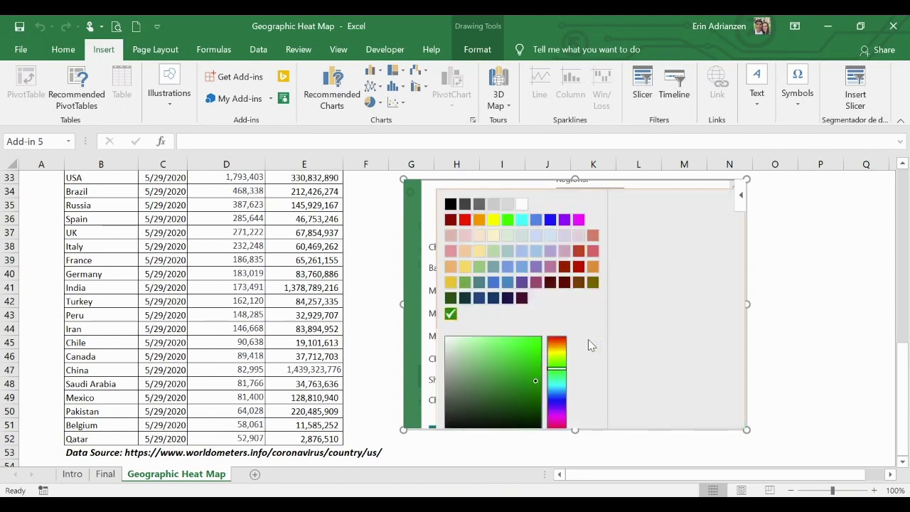
click(564, 268)
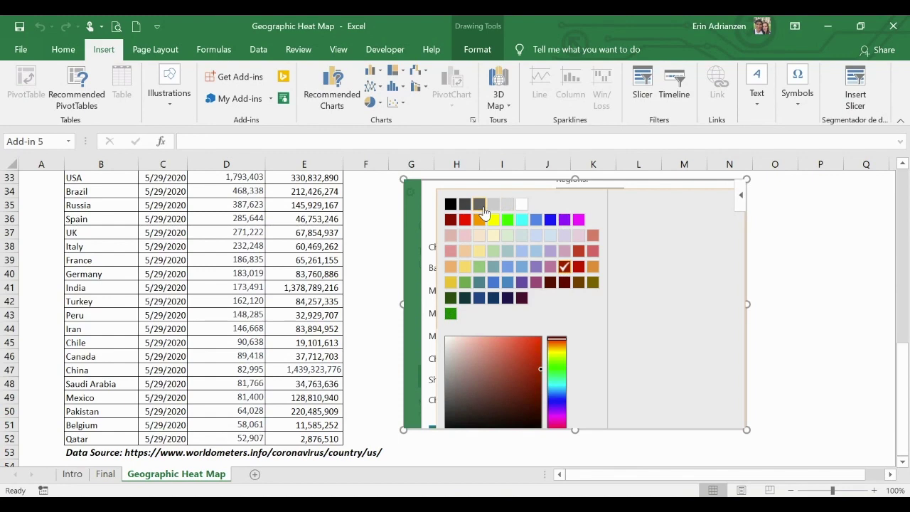
click(427, 222)
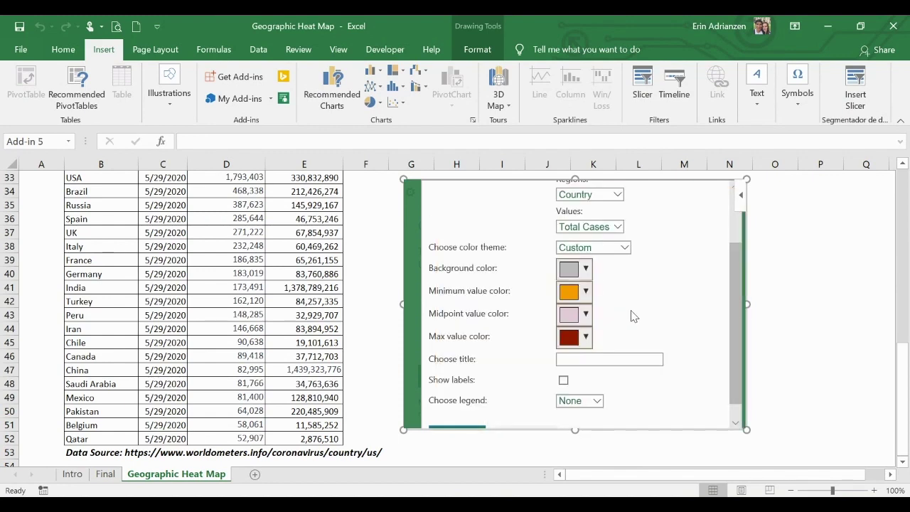
- Title the map 'Covid-19 Total Tests, Worldwide', put the legend at the bottom, and save
click(615, 359)
text(Covi)
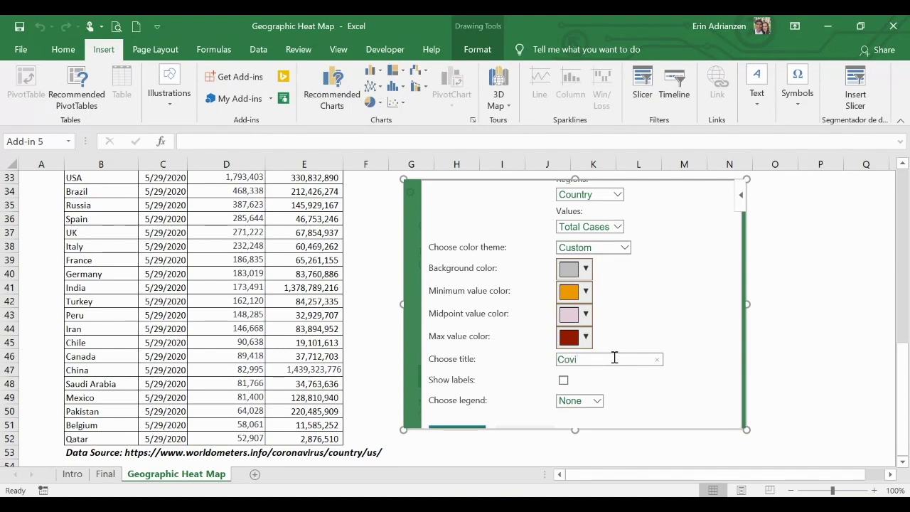
text(d-19)
text( Total Test)
text(s, )
text(Word)
text(lwide)
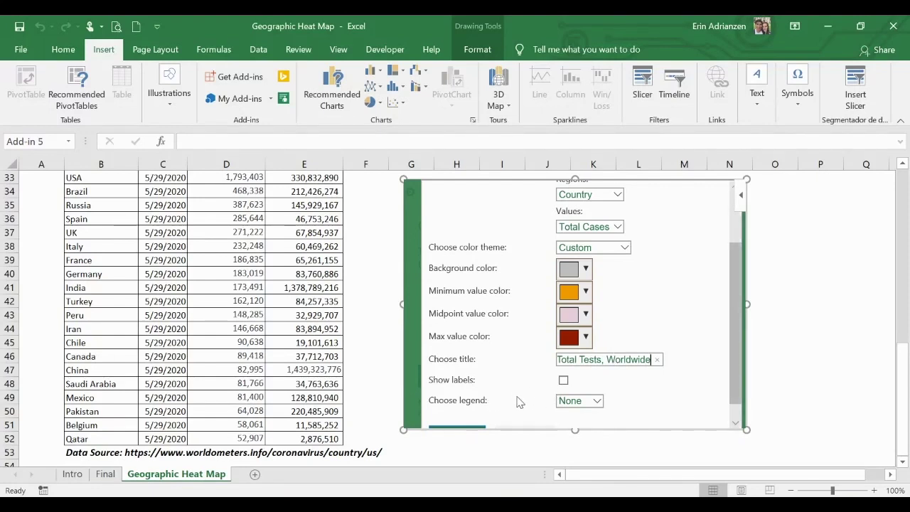
click(596, 403)
click(573, 400)
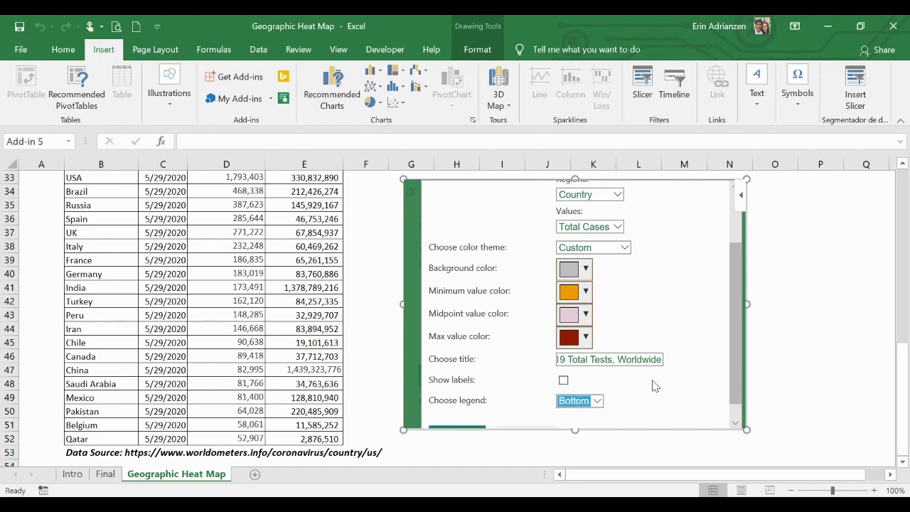
scroll(656, 383, down, 1)
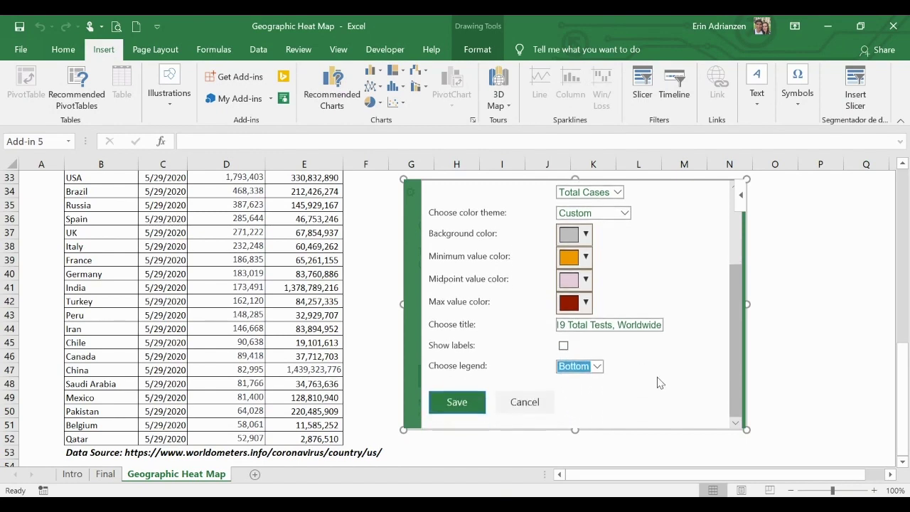
click(456, 418)
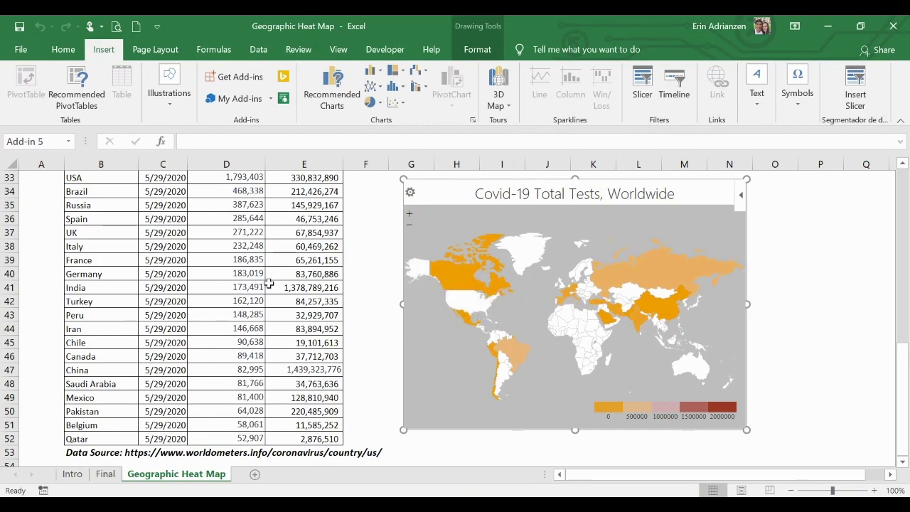
- Change the USA entry in cell B33 to 'United States'
scroll(199, 224, up, 2)
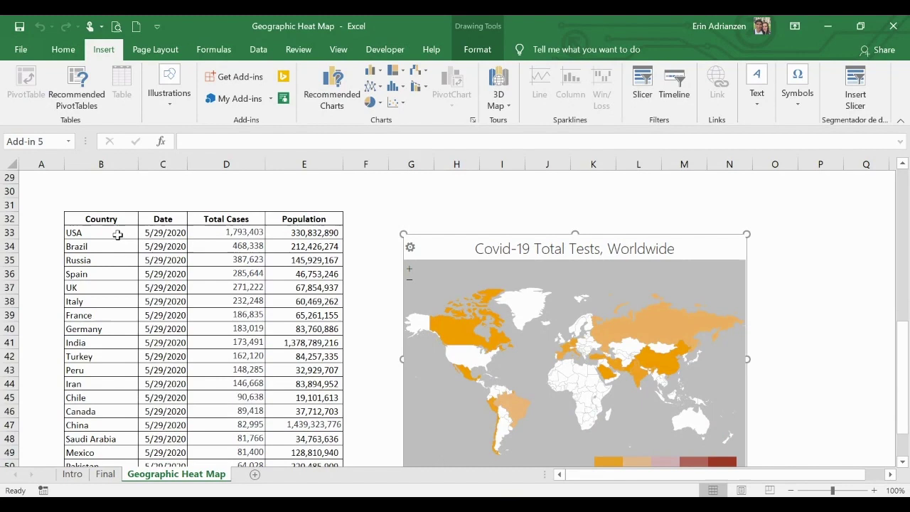
click(116, 233)
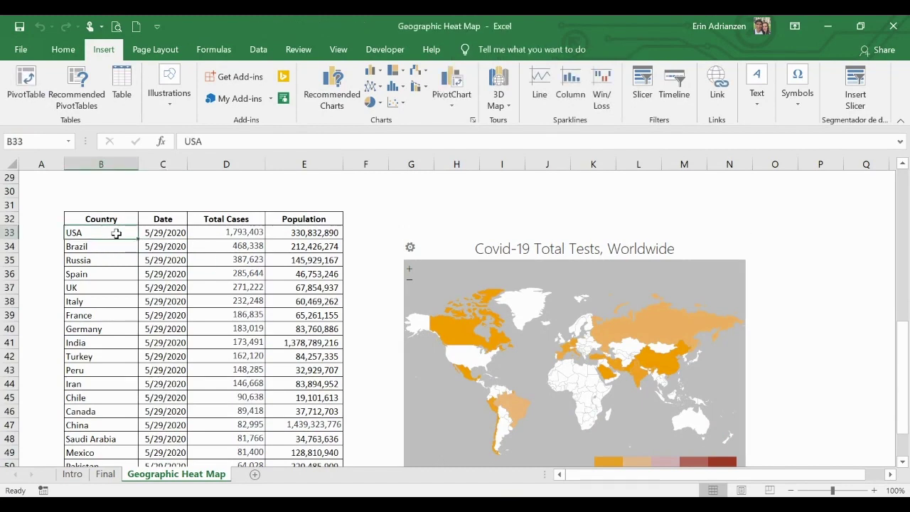
text(Unite)
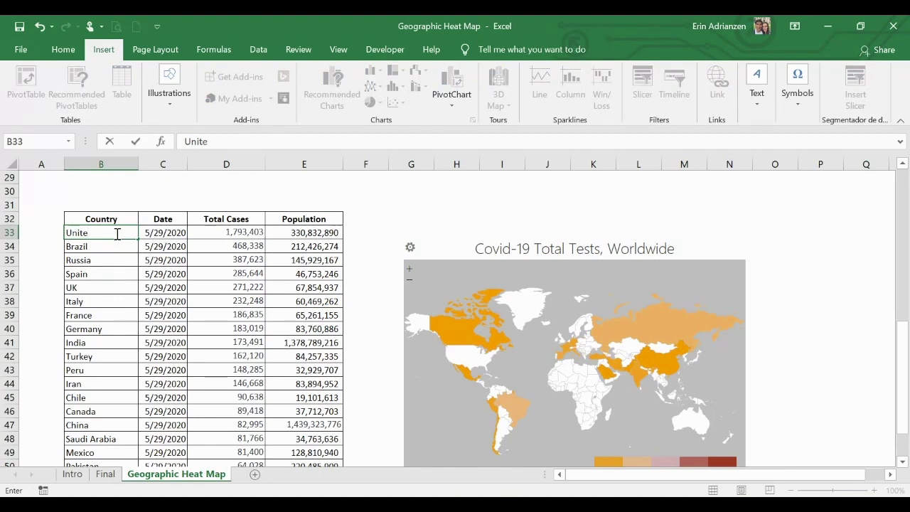
text(d States)
key(Return)
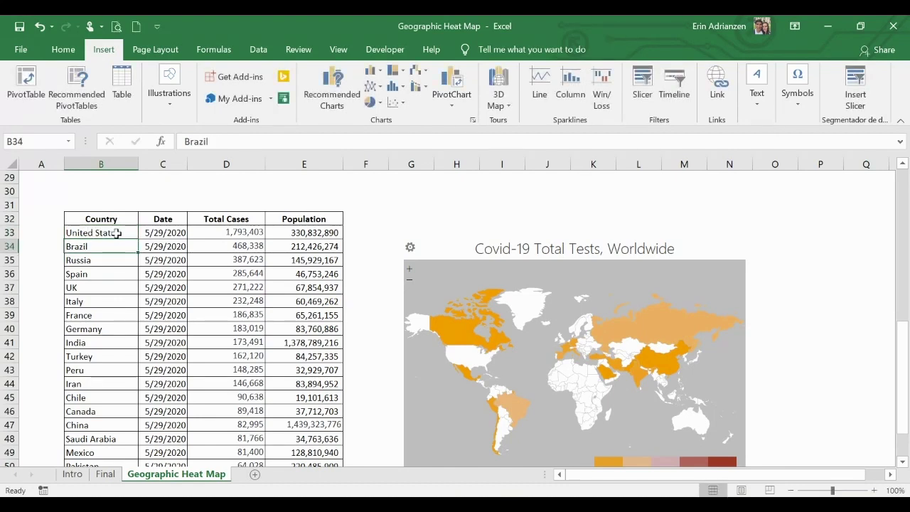
click(354, 303)
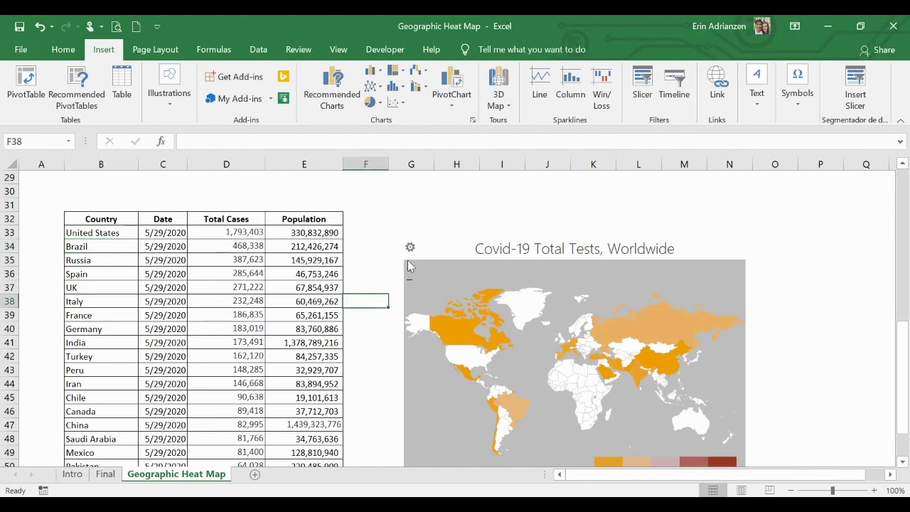
- Re-save the heat map settings so the map shades the United States
click(410, 248)
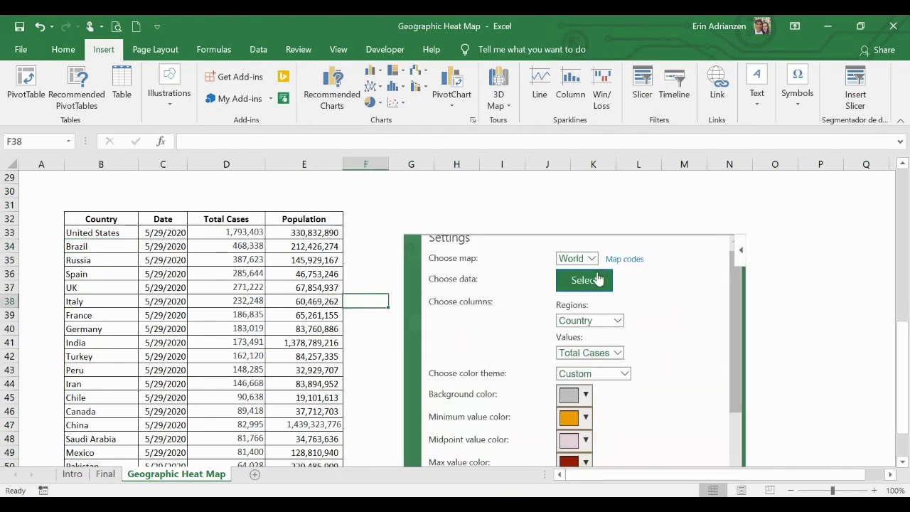
scroll(670, 314, down, 3)
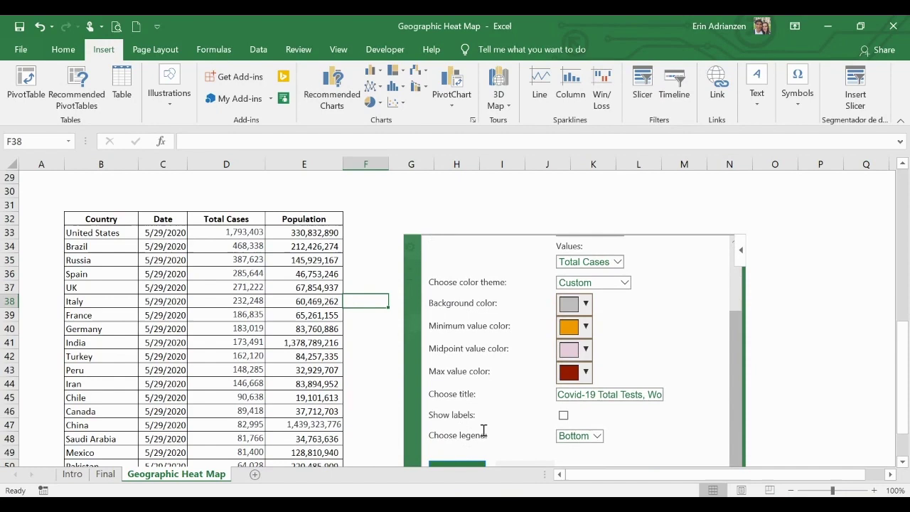
scroll(829, 296, down, 2)
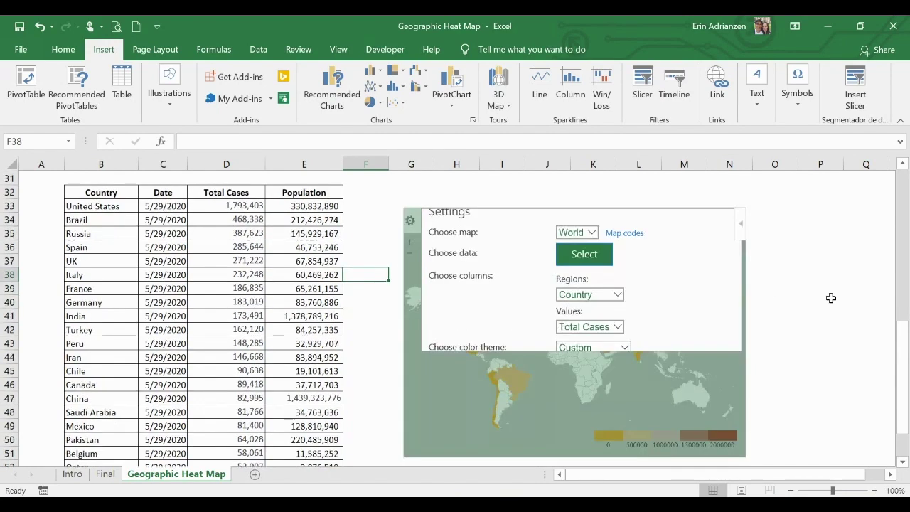
click(471, 418)
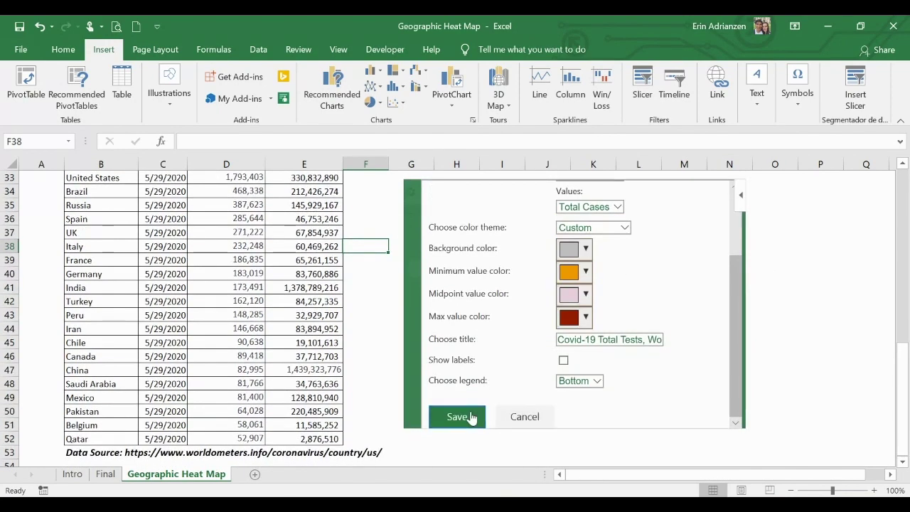
click(373, 324)
- Zoom into the world heat map, pan across the Middle East and Asia, then back to North America
scroll(322, 289, up, 1)
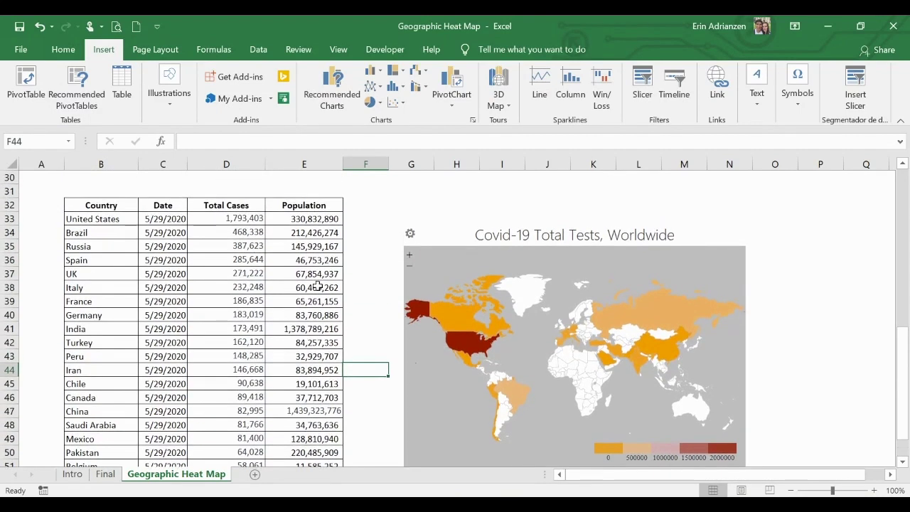
mouse_move(414, 307)
scroll(546, 263, up, 2)
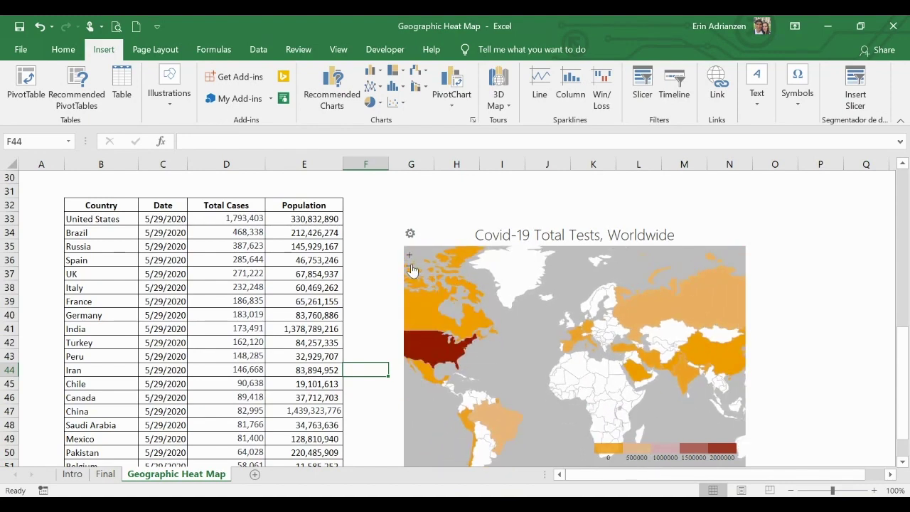
scroll(590, 313, up, 2)
drag(655, 325, 711, 341)
scroll(612, 323, up, 2)
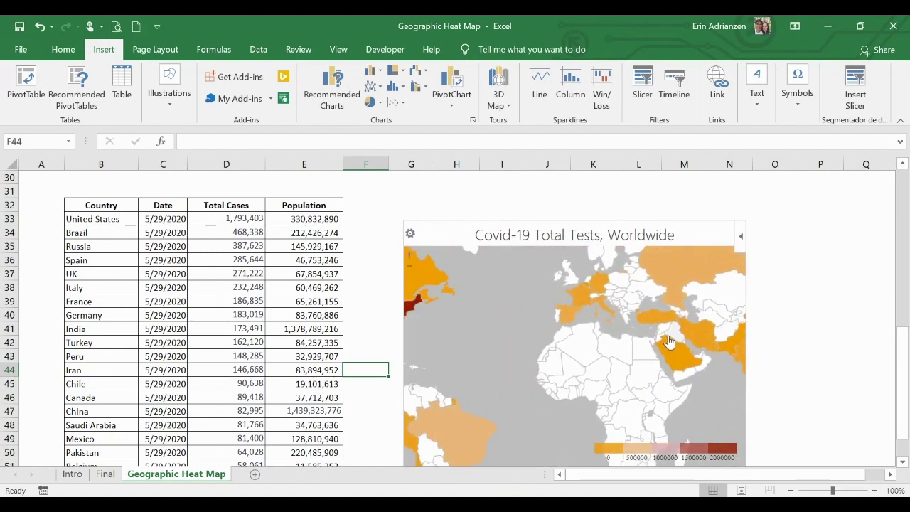
drag(519, 323, 644, 324)
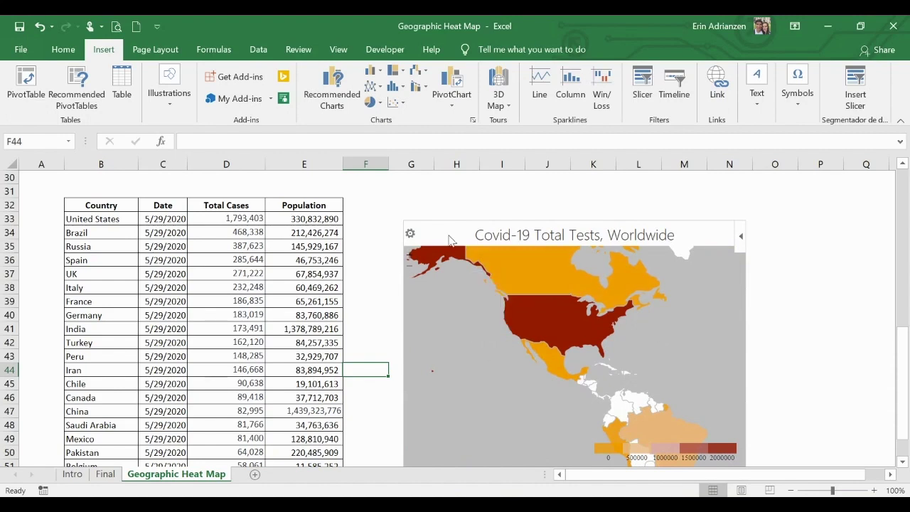
- Re-apply the heat map settings to redraw the map
click(412, 235)
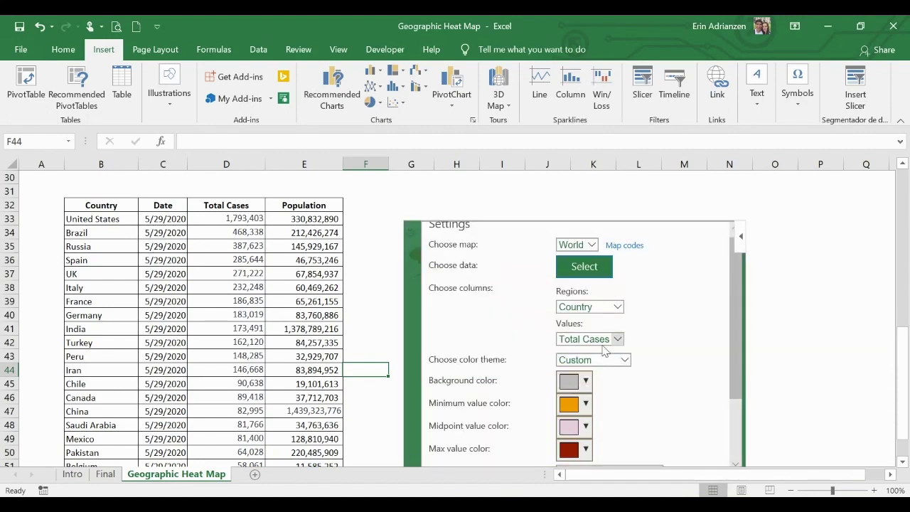
scroll(682, 353, down, 1)
scroll(686, 354, down, 1)
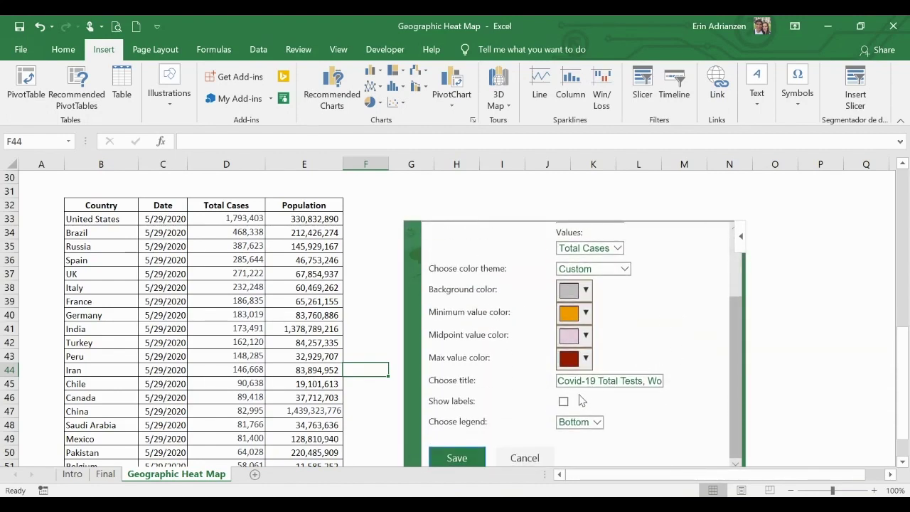
click(459, 457)
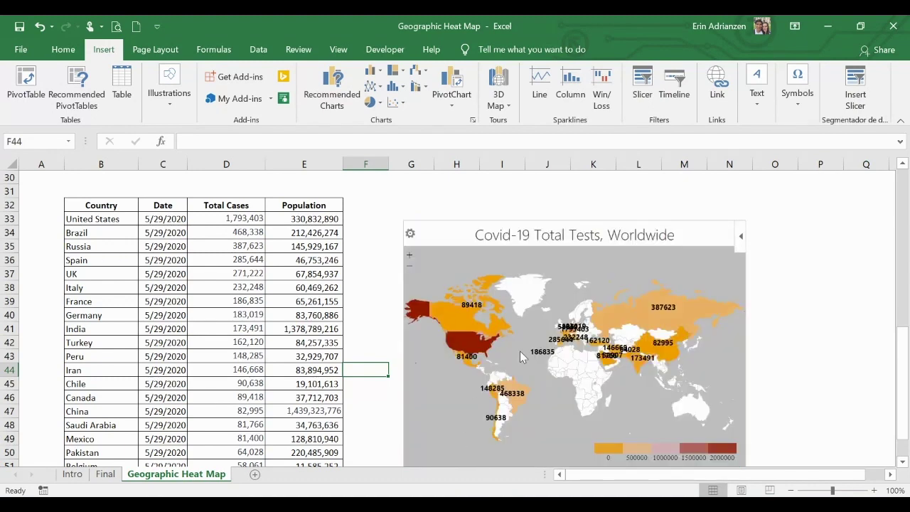
- Turn off value labels on the Covid-19 Total Tests, Worldwide map and save its settings
click(411, 237)
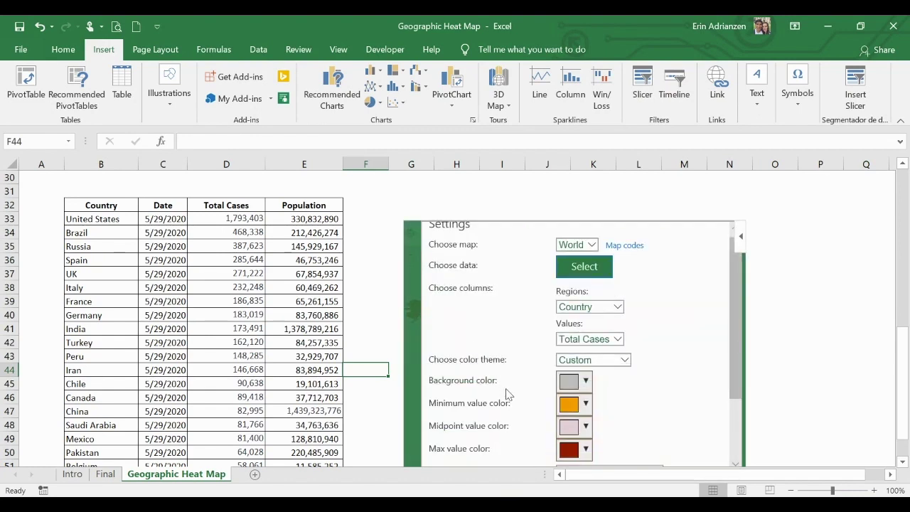
scroll(646, 415, down, 2)
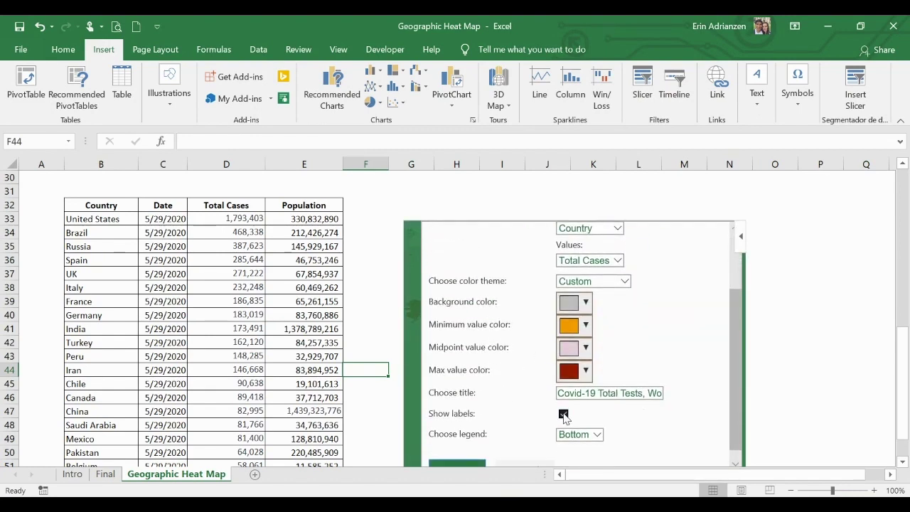
scroll(569, 398, down, 1)
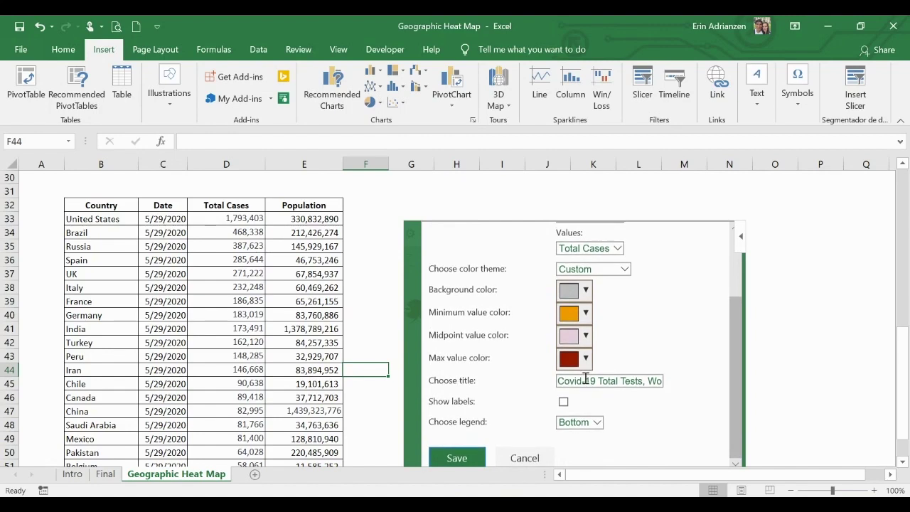
click(474, 457)
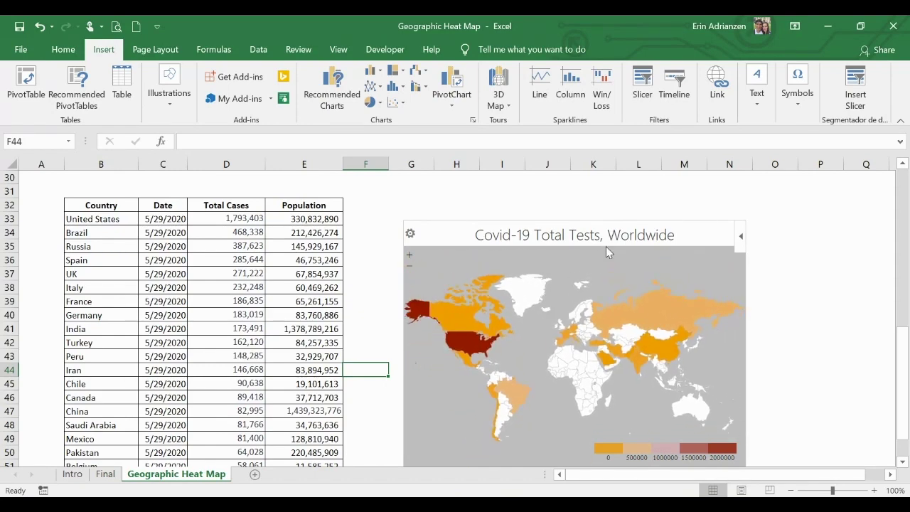
scroll(605, 246, up, 7)
scroll(831, 260, up, 2)
- Zoom the US heat map out to all states, then in on the Midwest and Northeast to read values
click(856, 216)
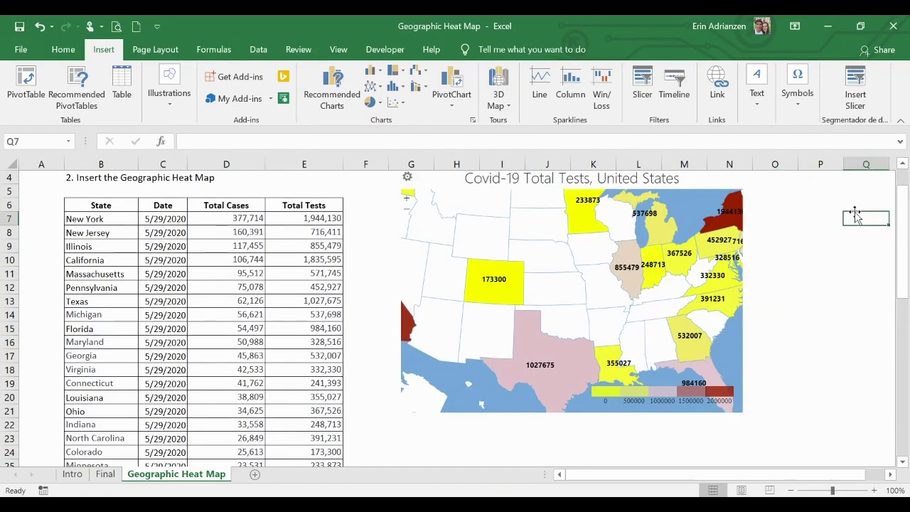
scroll(782, 261, up, 1)
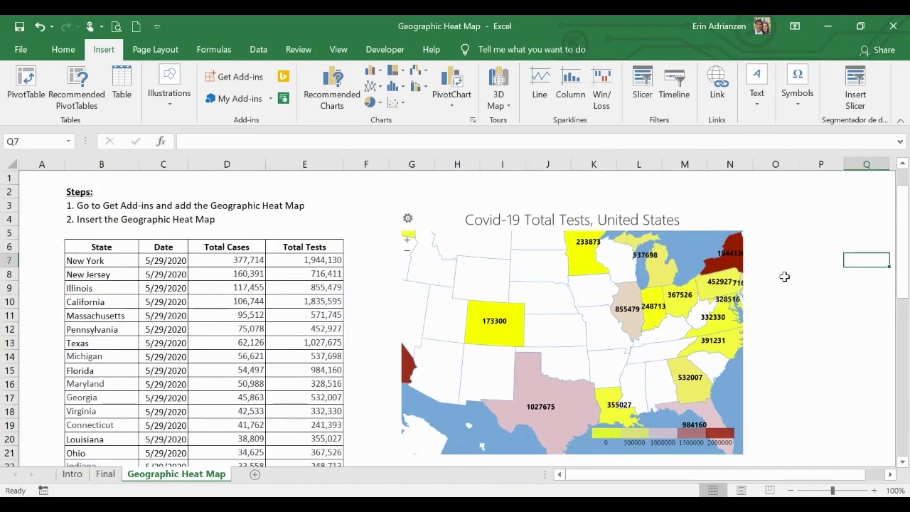
click(408, 252)
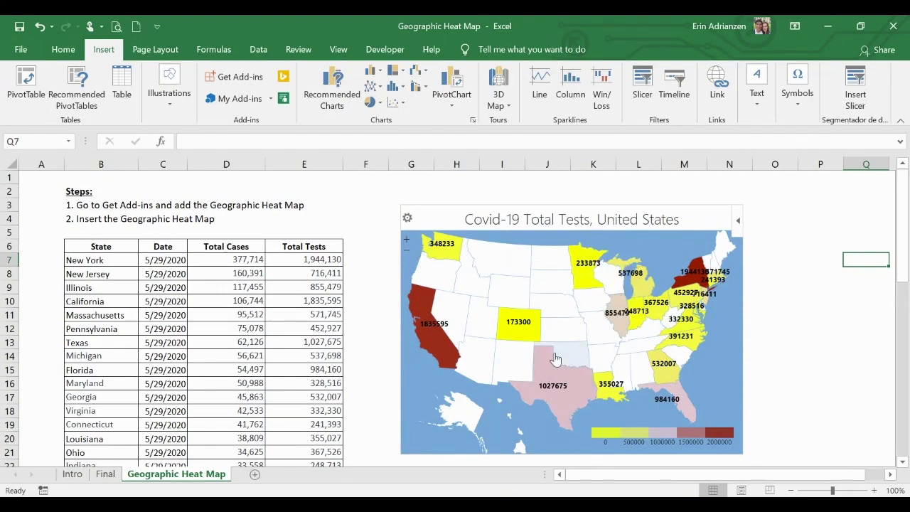
click(406, 240)
mouse_move(678, 299)
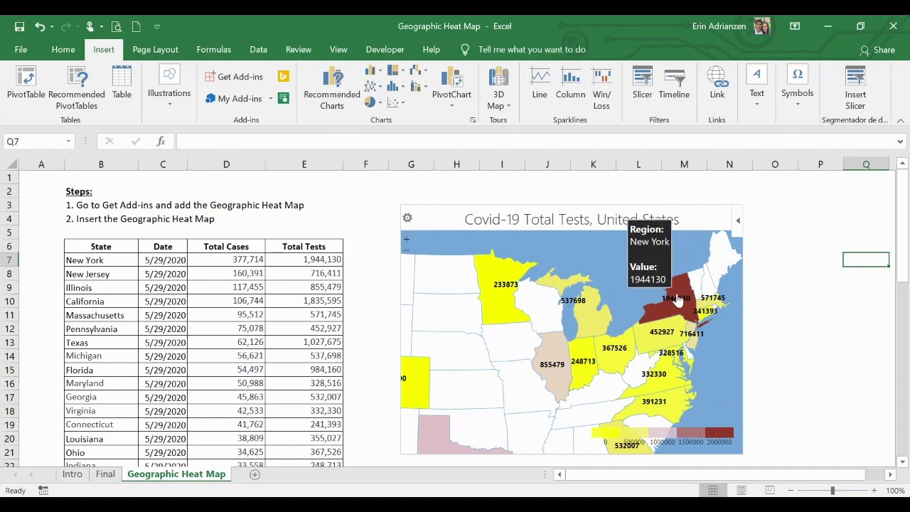
mouse_move(704, 324)
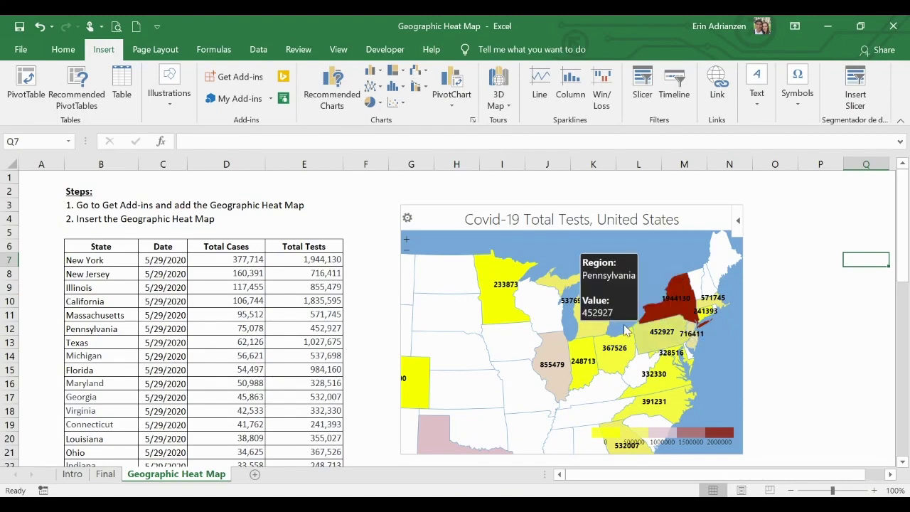
- Zoom the US map back out to the whole country and select the entire map object
click(407, 239)
click(410, 258)
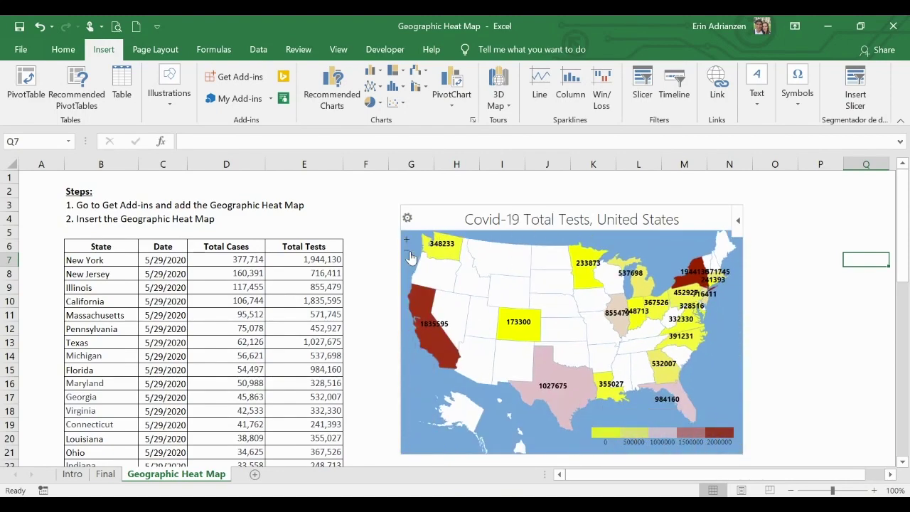
click(784, 272)
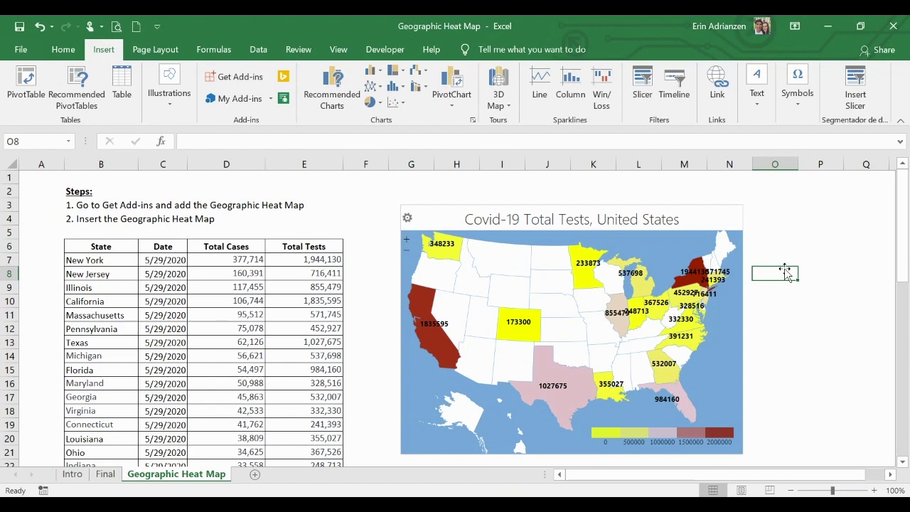
click(708, 205)
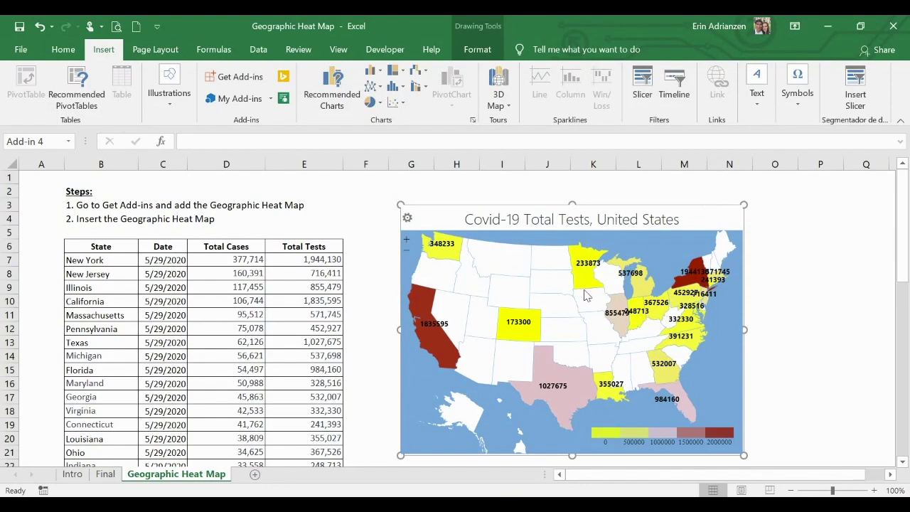
- Paste the US heat map onto PowerPoint slide 1, enlarged and centred
click(511, 444)
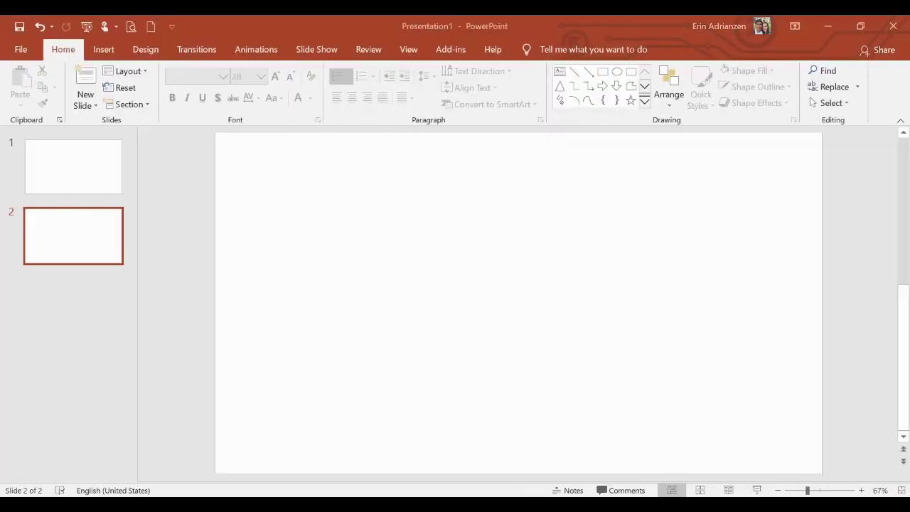
click(68, 167)
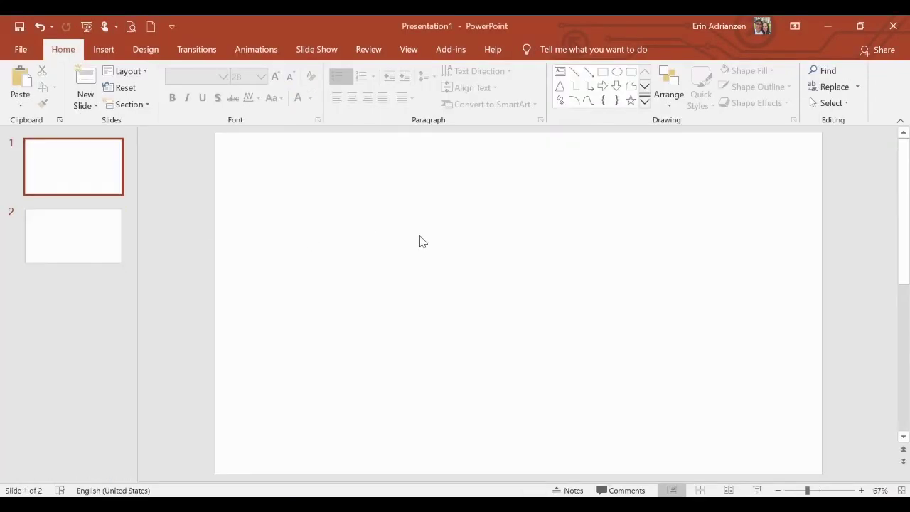
key(ctrl+v)
drag(404, 217, 263, 126)
drag(518, 265, 573, 295)
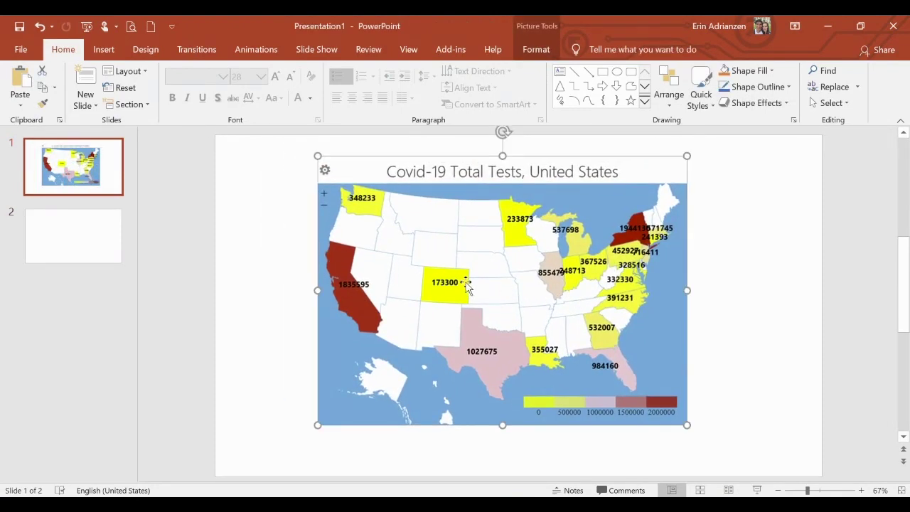
- Back in Excel, select the world heat map object
click(468, 497)
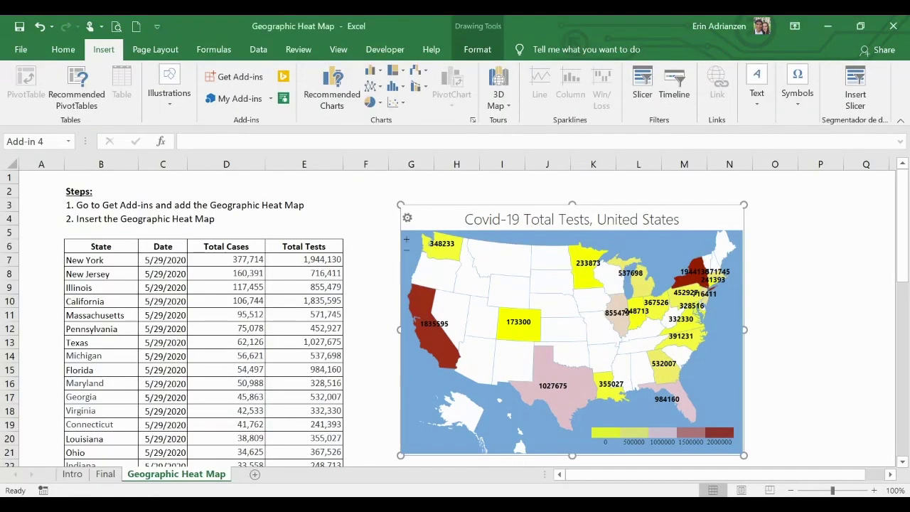
click(778, 357)
scroll(779, 357, down, 7)
scroll(779, 357, down, 1)
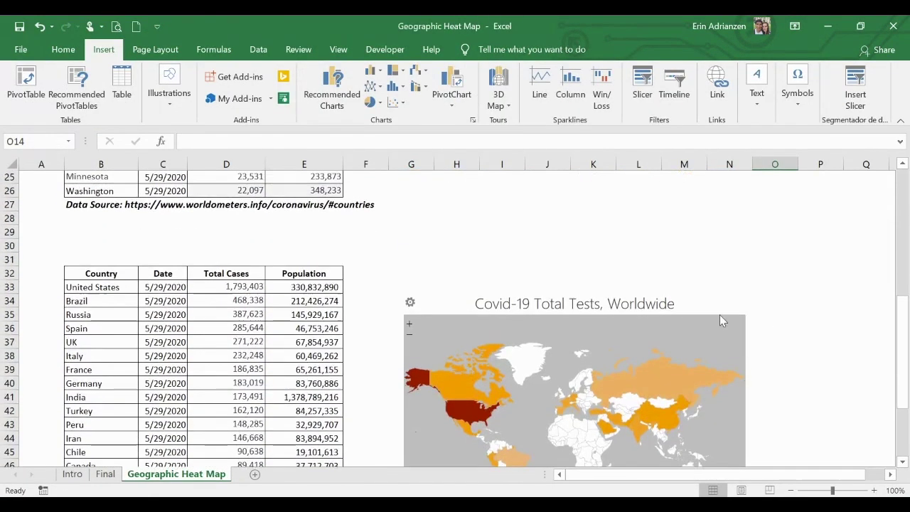
click(700, 286)
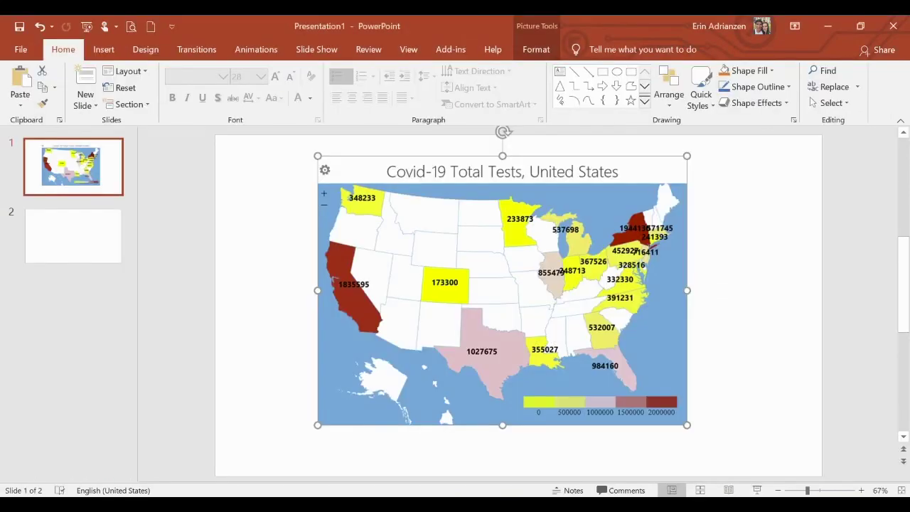
- Paste the world heat map onto slide 2, enlarged and moved toward the centre
click(98, 221)
key(ctrl+v)
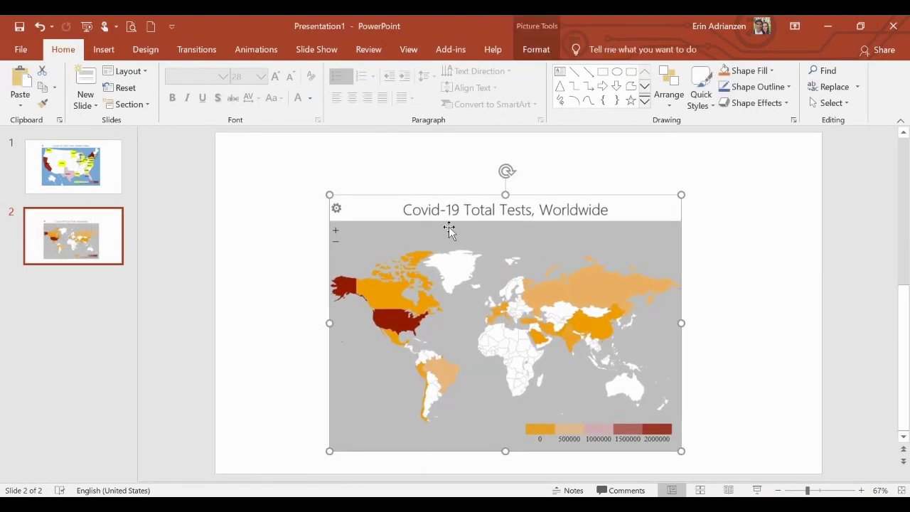
drag(329, 194, 253, 175)
drag(503, 151, 559, 167)
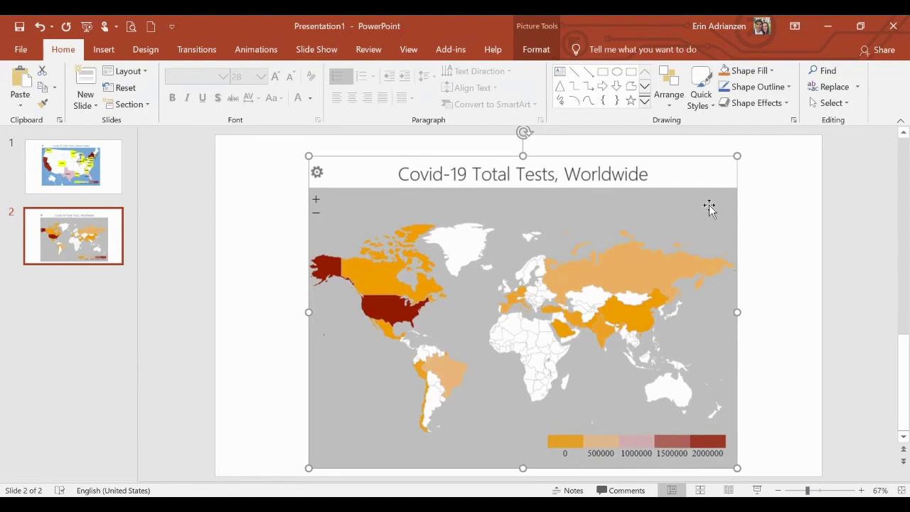
click(796, 233)
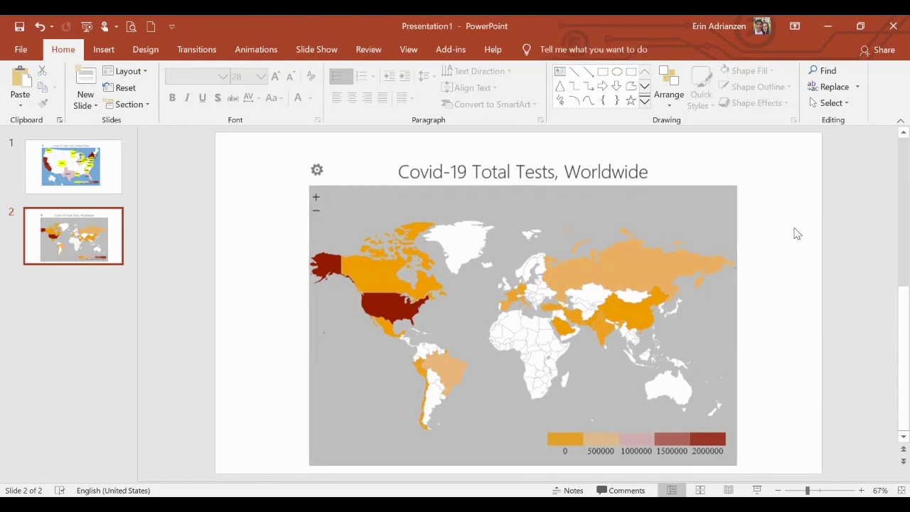
click(721, 207)
- Save the world map picture as Picture1.png, replacing the existing file
right_click(682, 196)
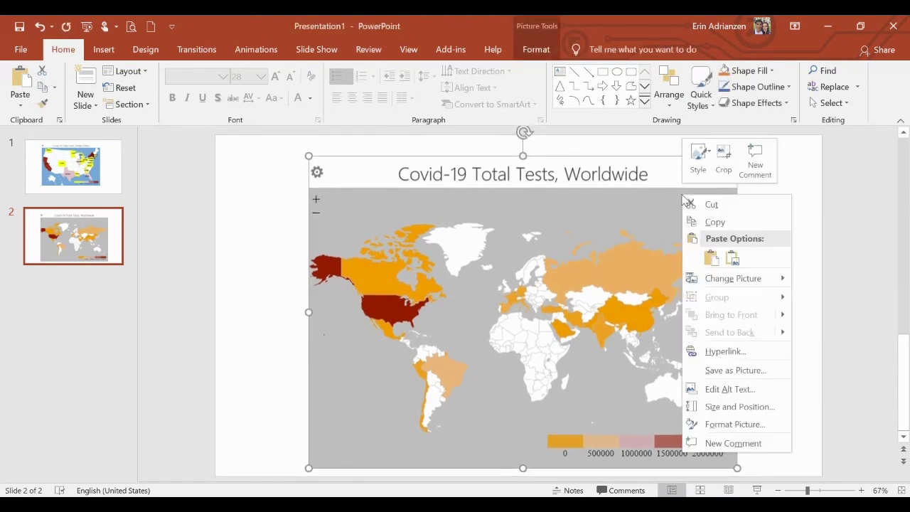
click(736, 375)
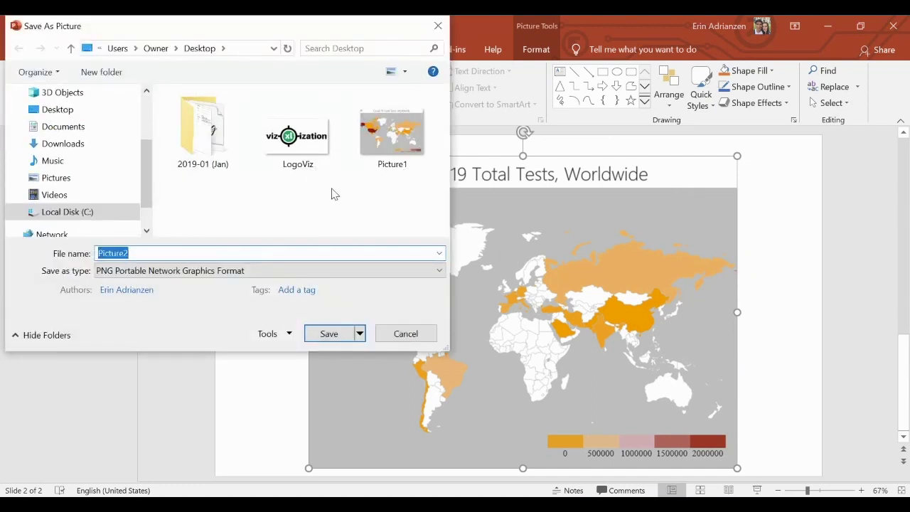
click(384, 158)
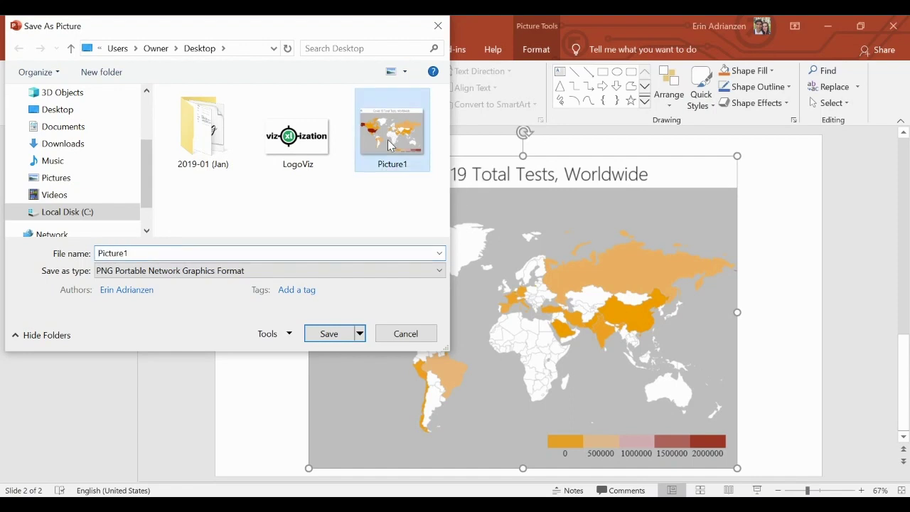
click(329, 334)
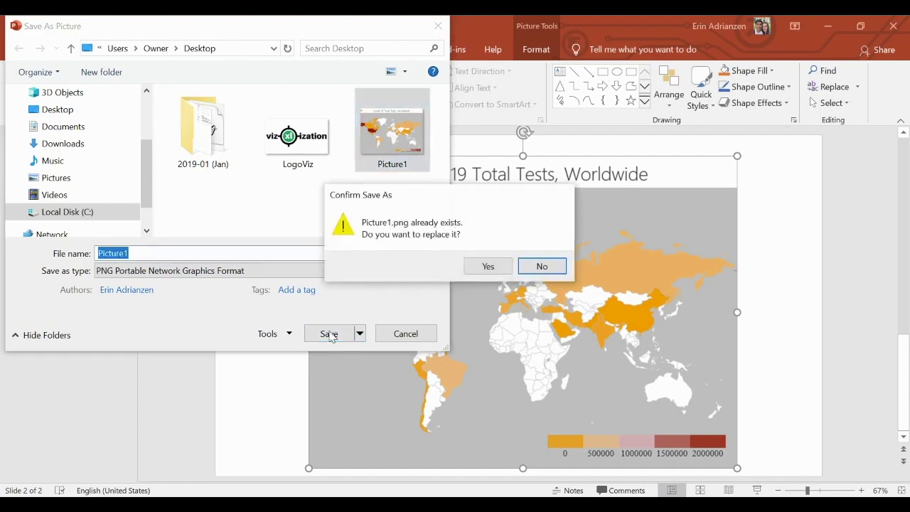
click(488, 268)
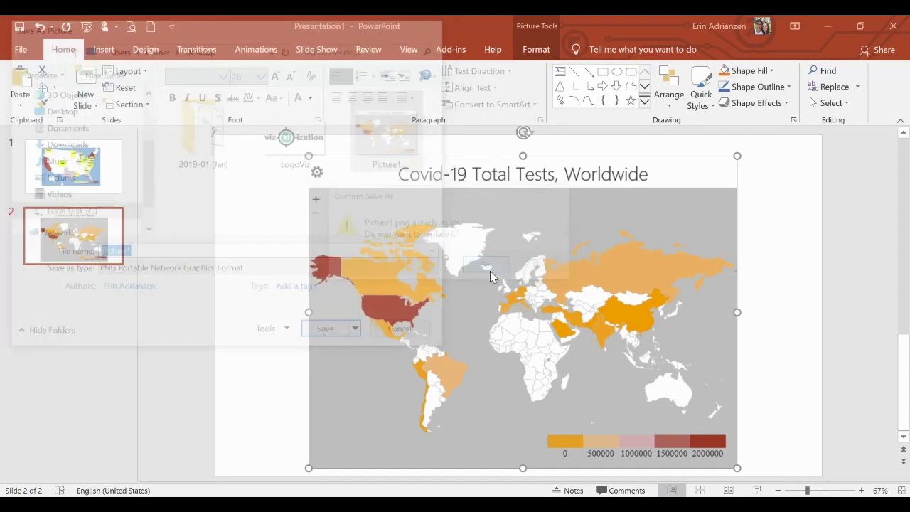
click(779, 277)
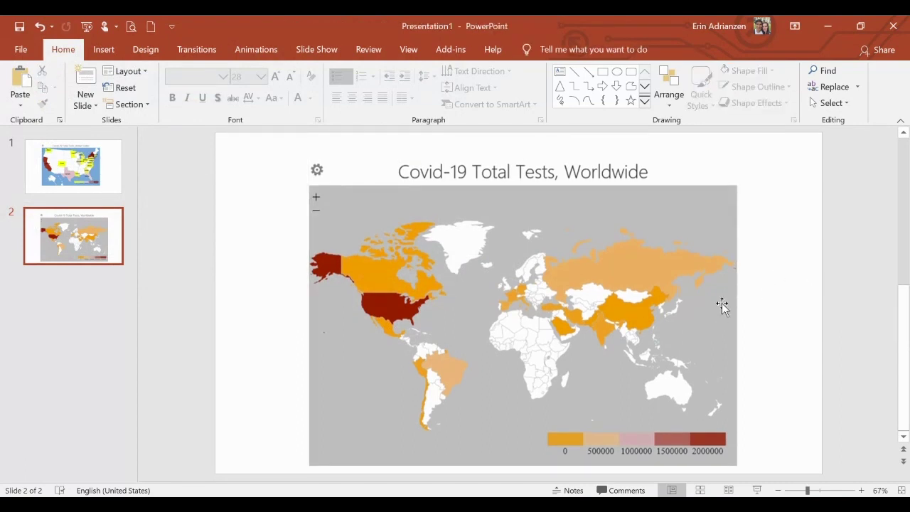
- Return to the Excel workbook showing the US heat map sheet
click(502, 496)
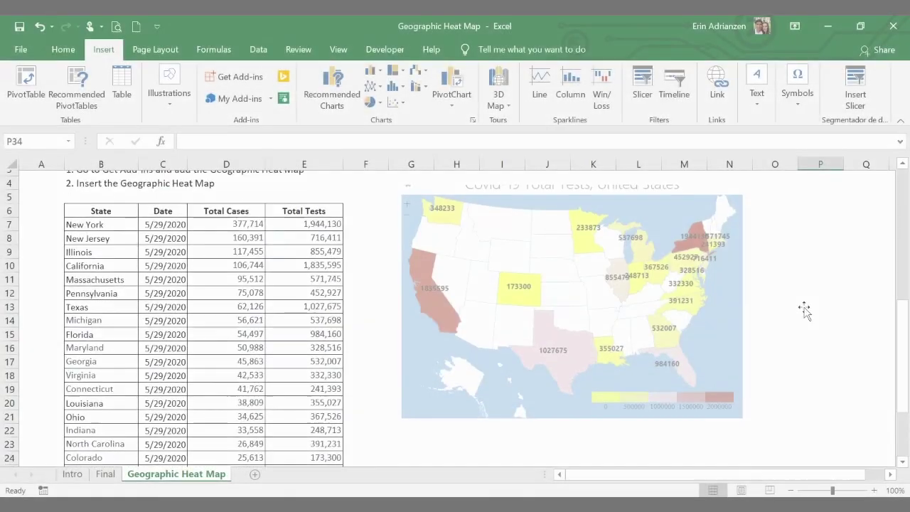
scroll(805, 309, up, 3)
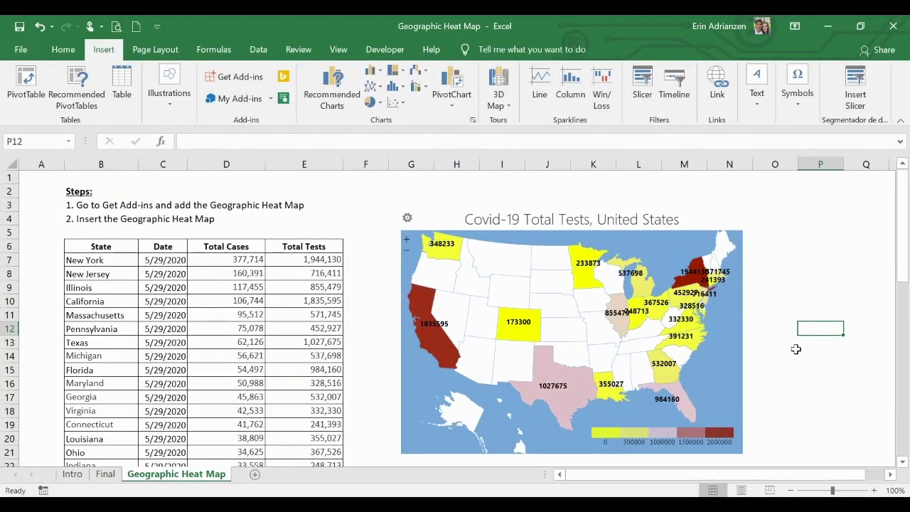
click(796, 354)
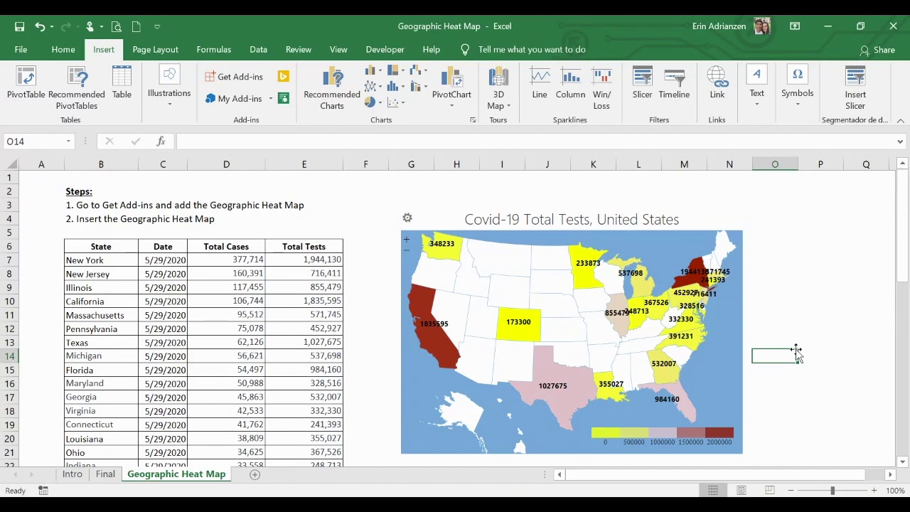